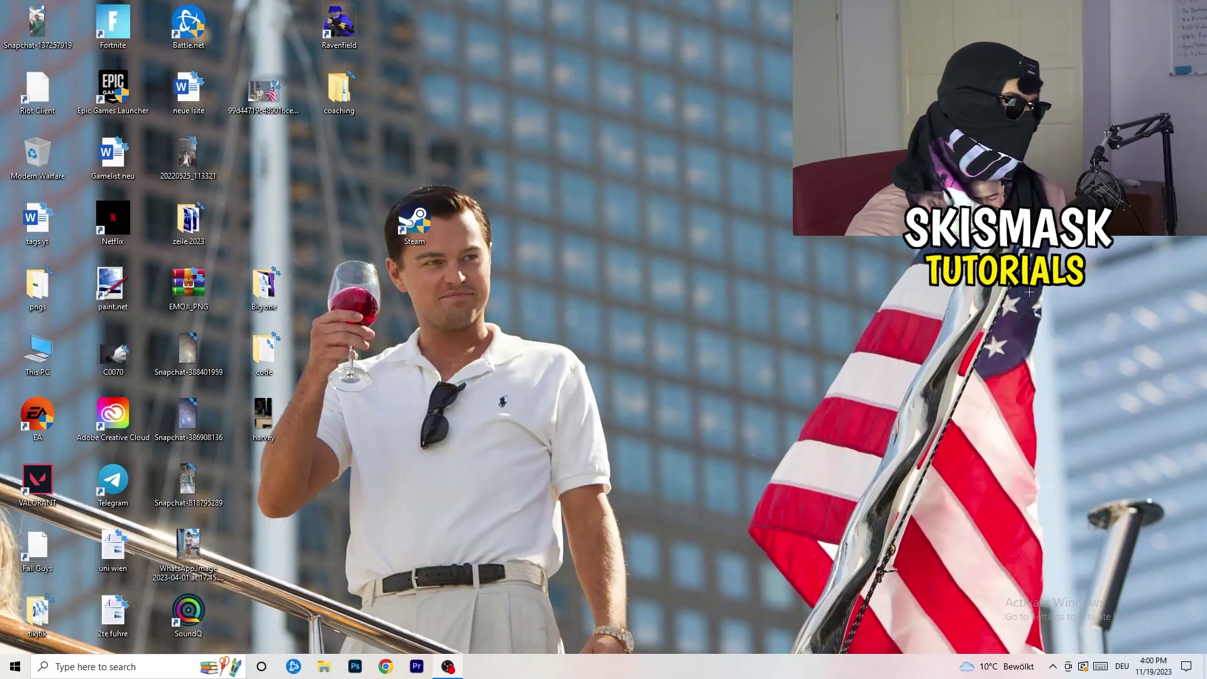
# Launch Settings from Start and go to the Gaming > Xbox Game Bar page.
pyautogui.click(13, 670)
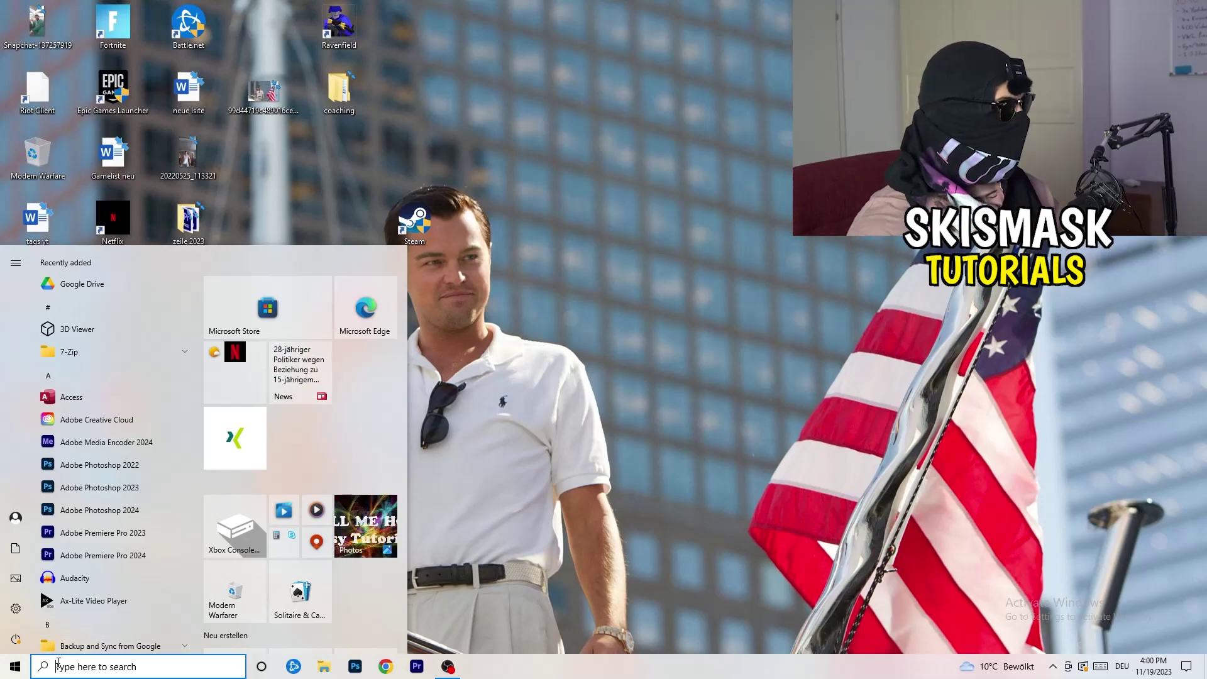
pyautogui.click(15, 608)
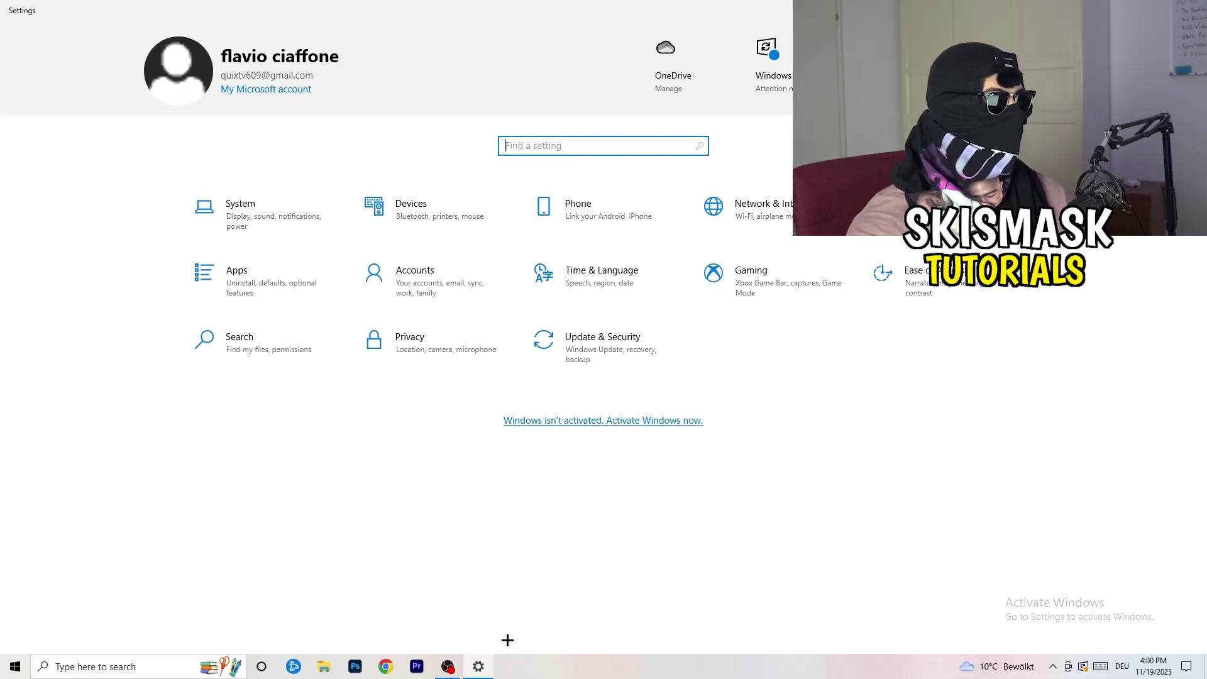
pyautogui.click(752, 276)
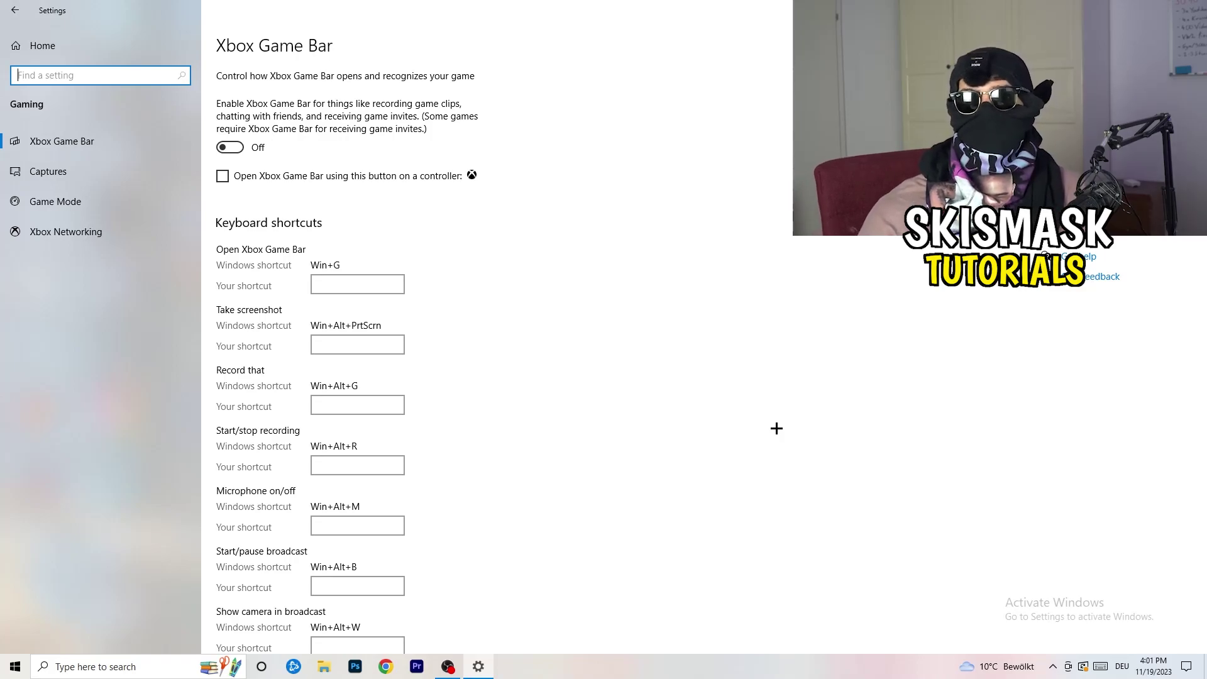
# Show the Gaming > Captures page, keeping maximum recording length at 2 hours.
pyautogui.click(100, 174)
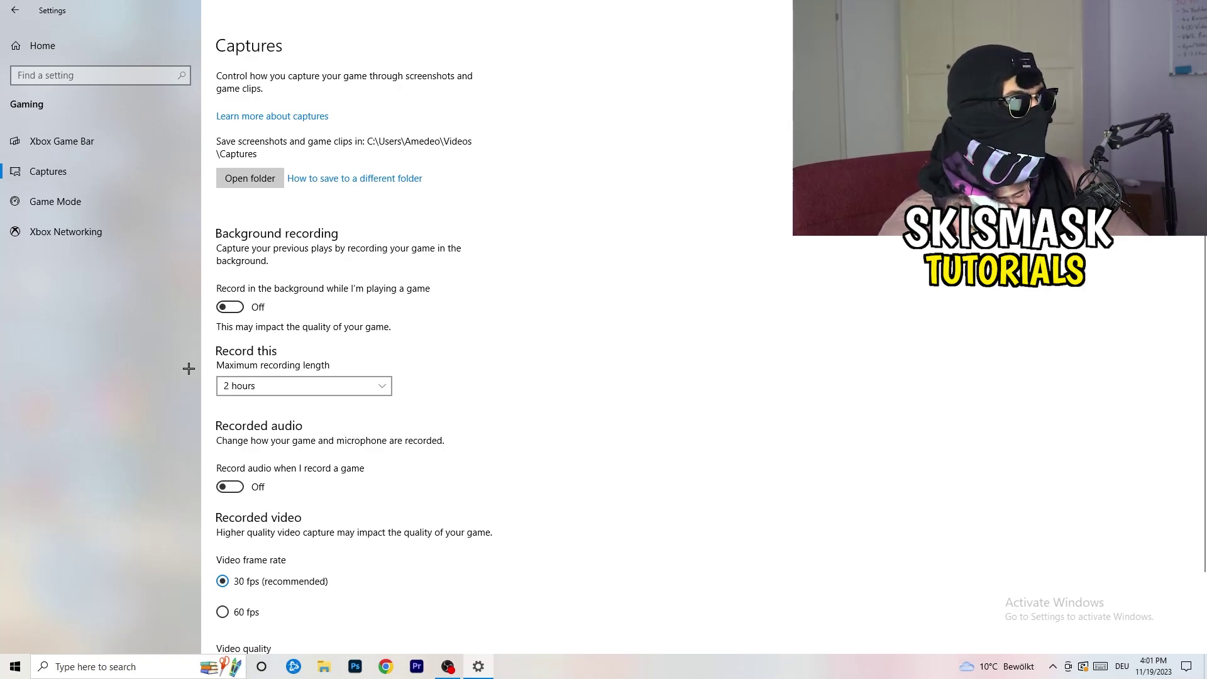
pyautogui.click(303, 387)
pyautogui.click(469, 418)
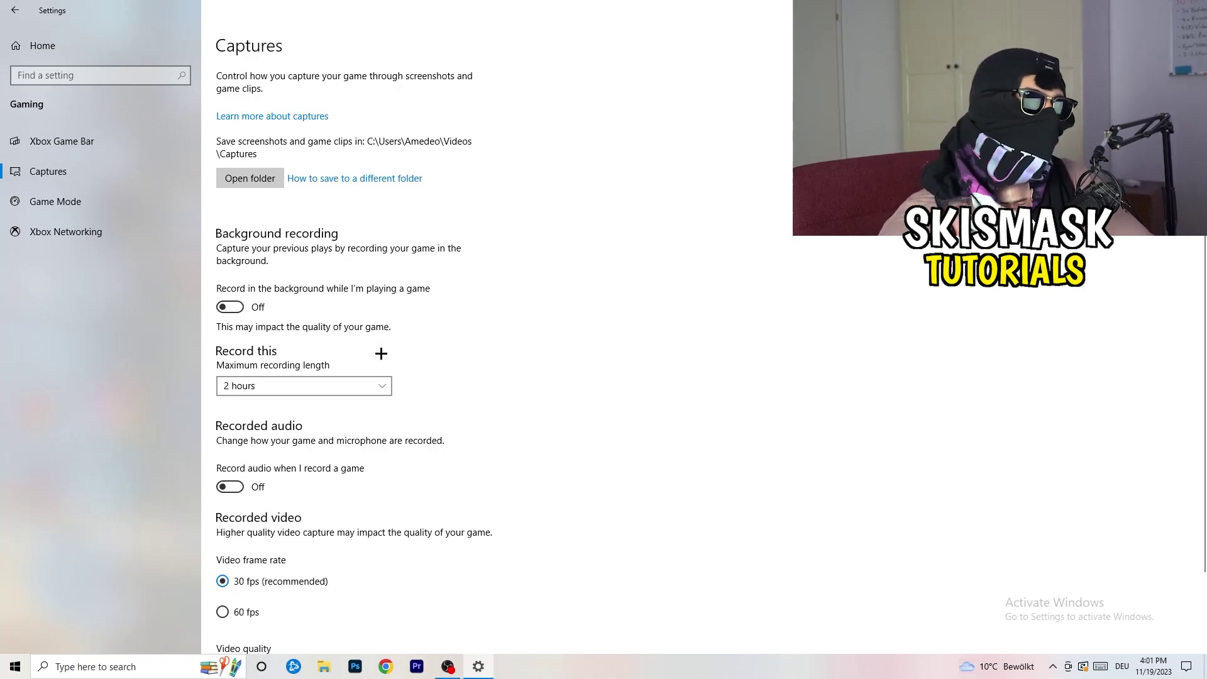
pyautogui.click(359, 381)
pyautogui.click(698, 315)
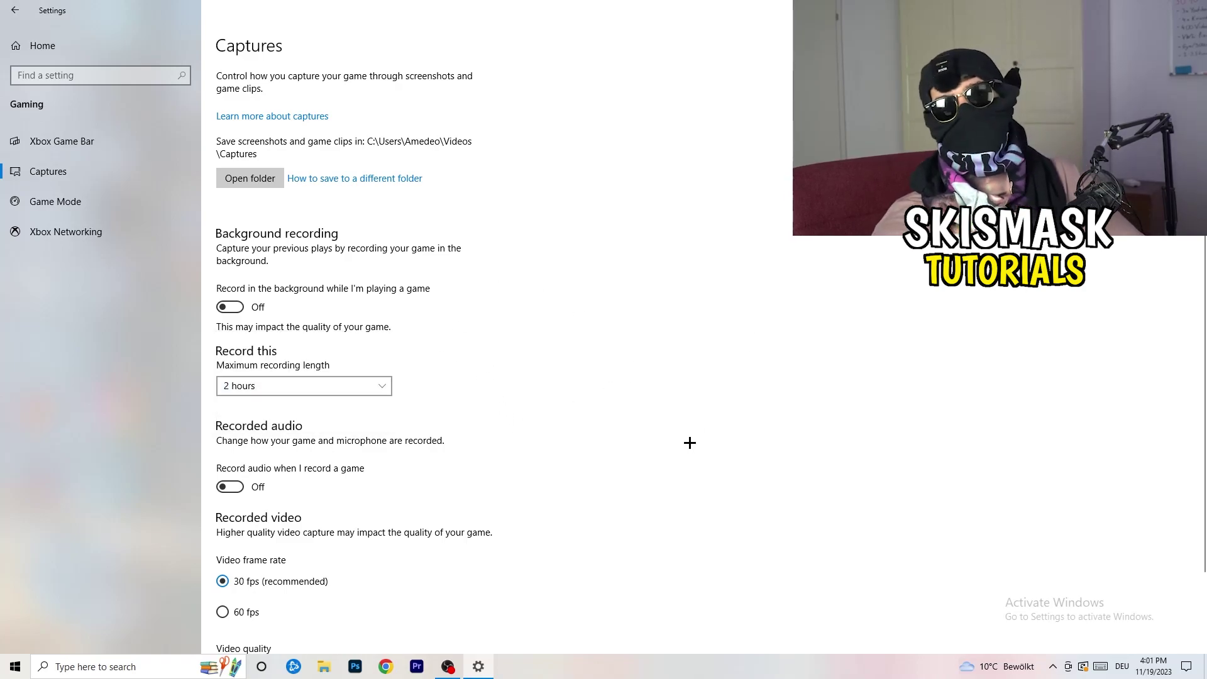
pyautogui.scroll(-2, 421, 464)
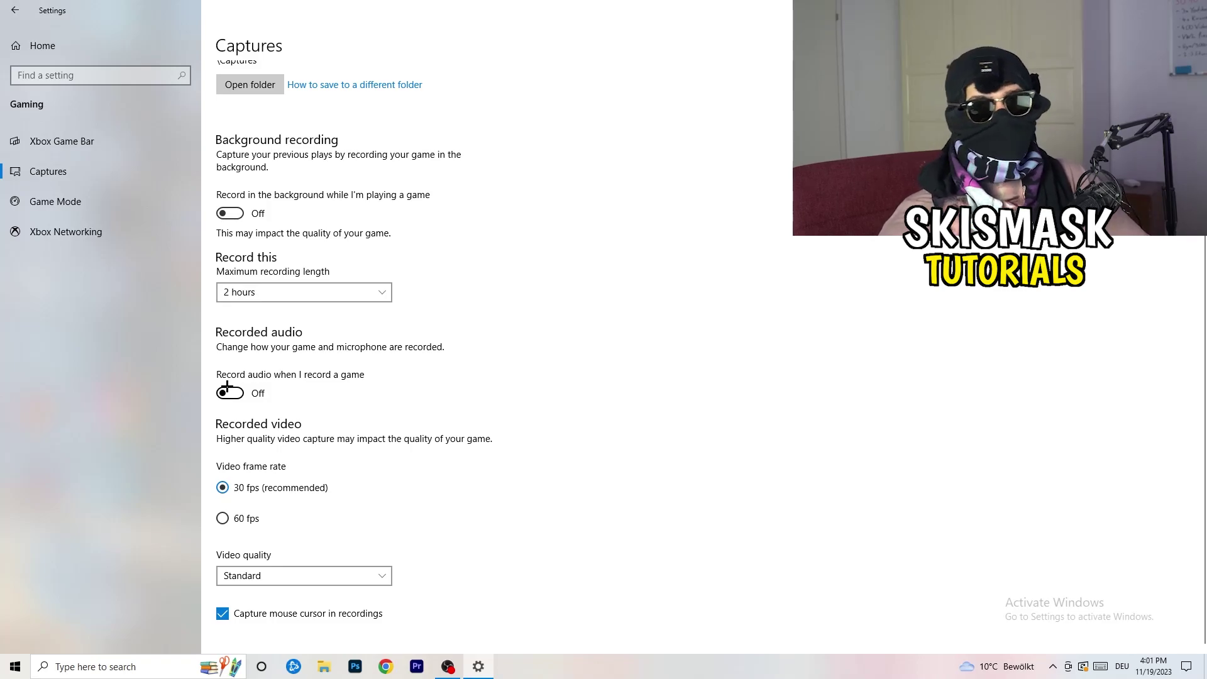
# Confirm Game Mode is On, then close Settings with Alt+F4.
pyautogui.click(86, 200)
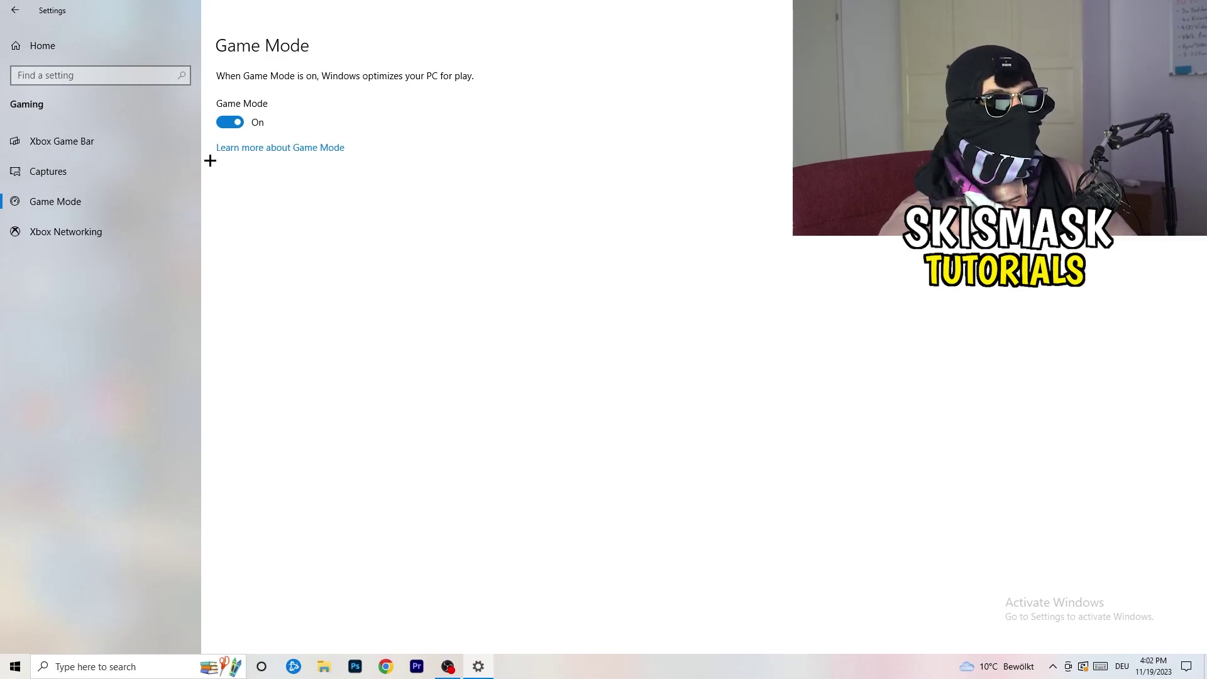
pyautogui.hotkey('alt', 'F4')
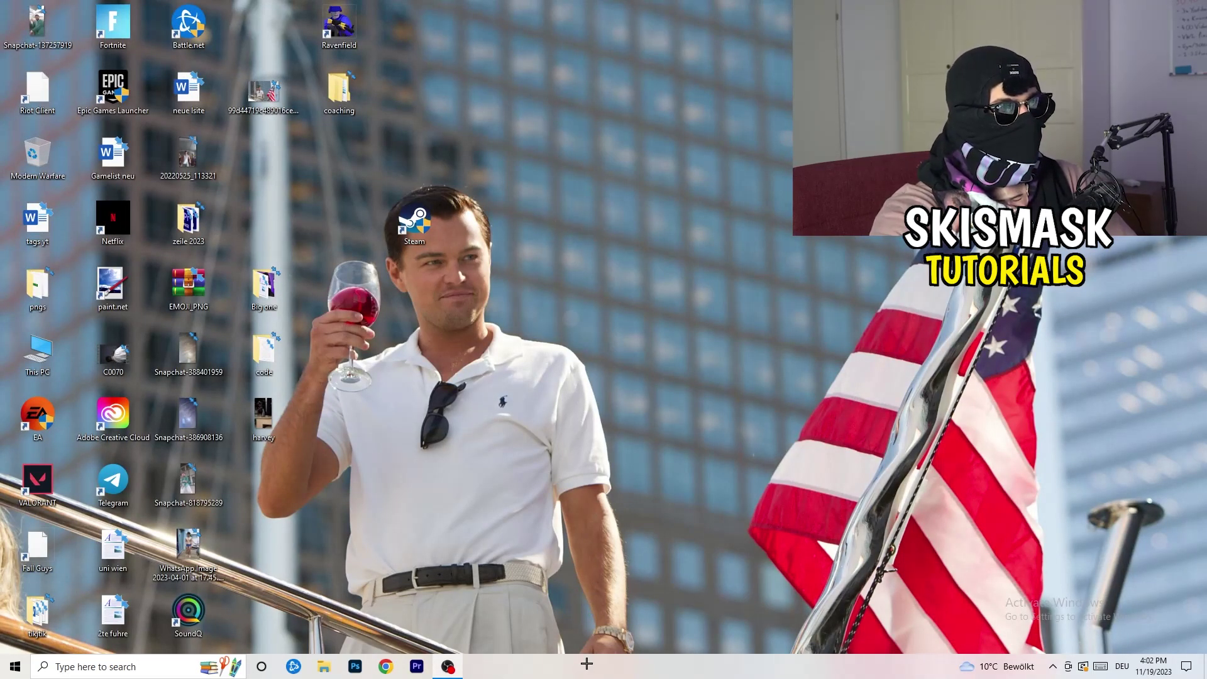
# Open Task Manager from the taskbar menu and maximize it.
pyautogui.moveTo(586, 664); pyautogui.dragTo(424, 589)
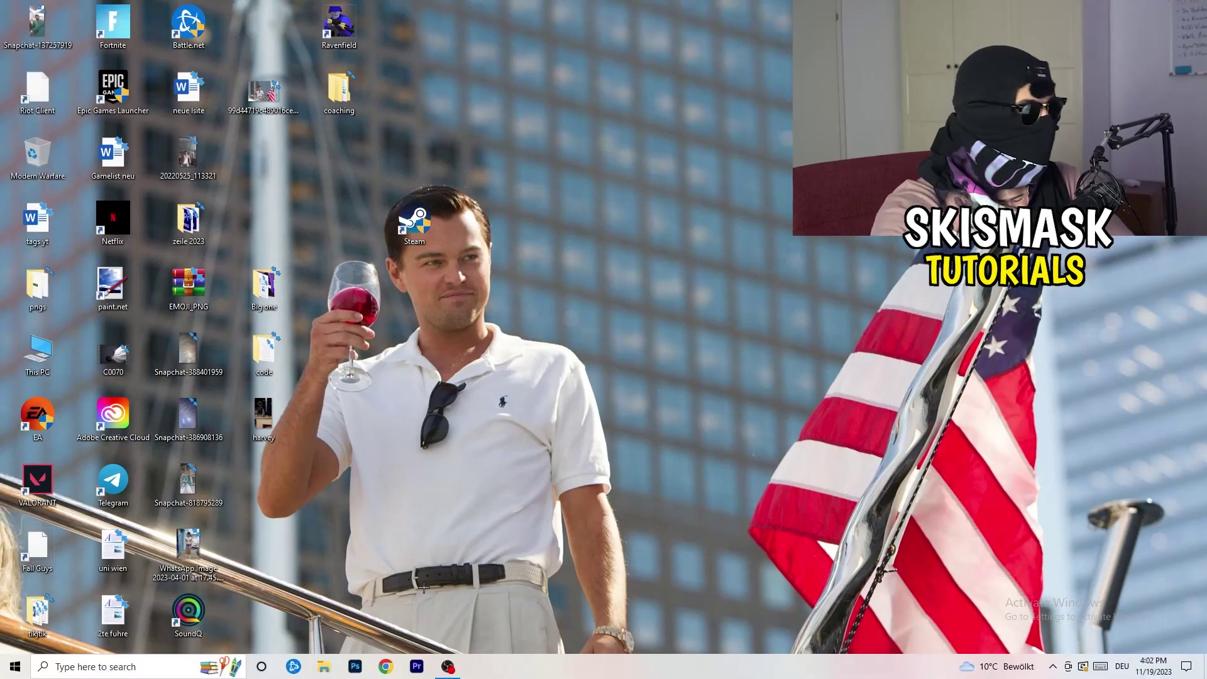
pyautogui.rightClick(584, 668)
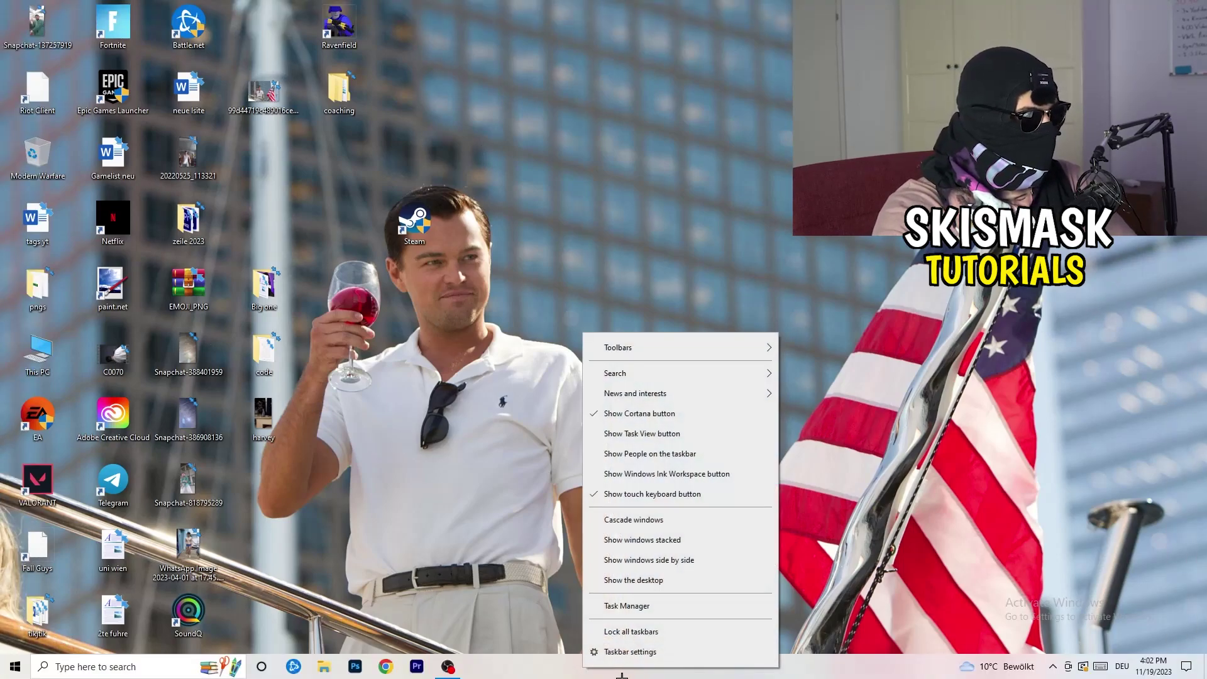
pyautogui.click(649, 611)
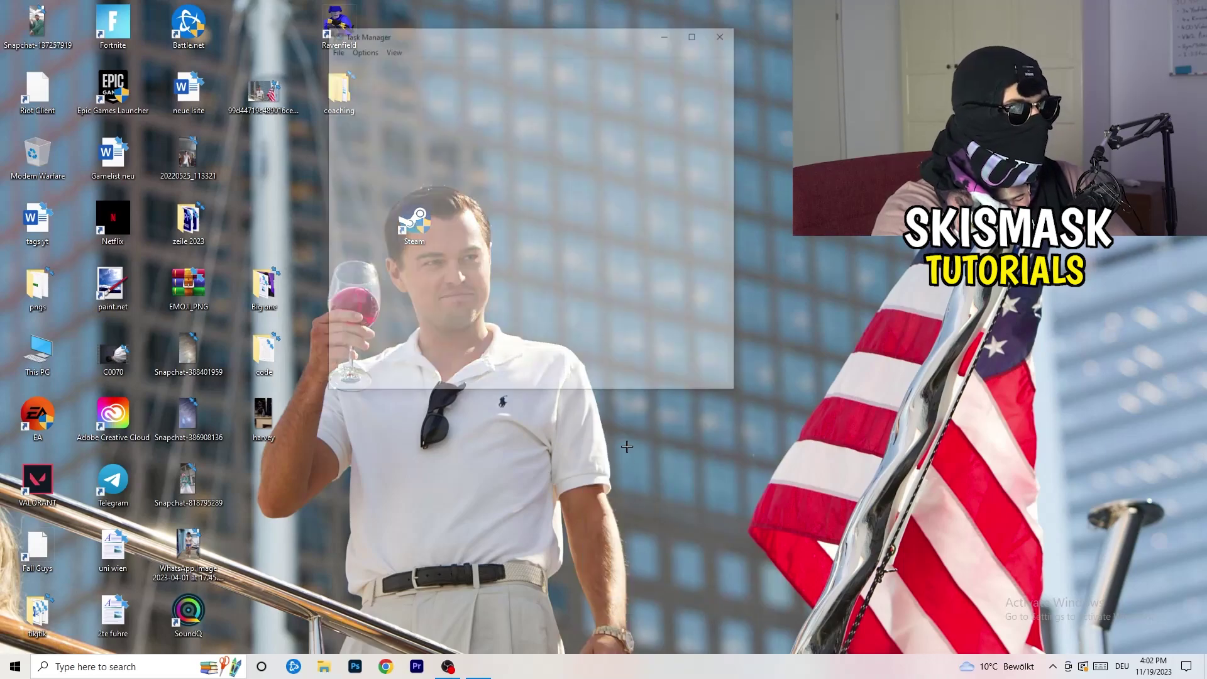
pyautogui.click(698, 31)
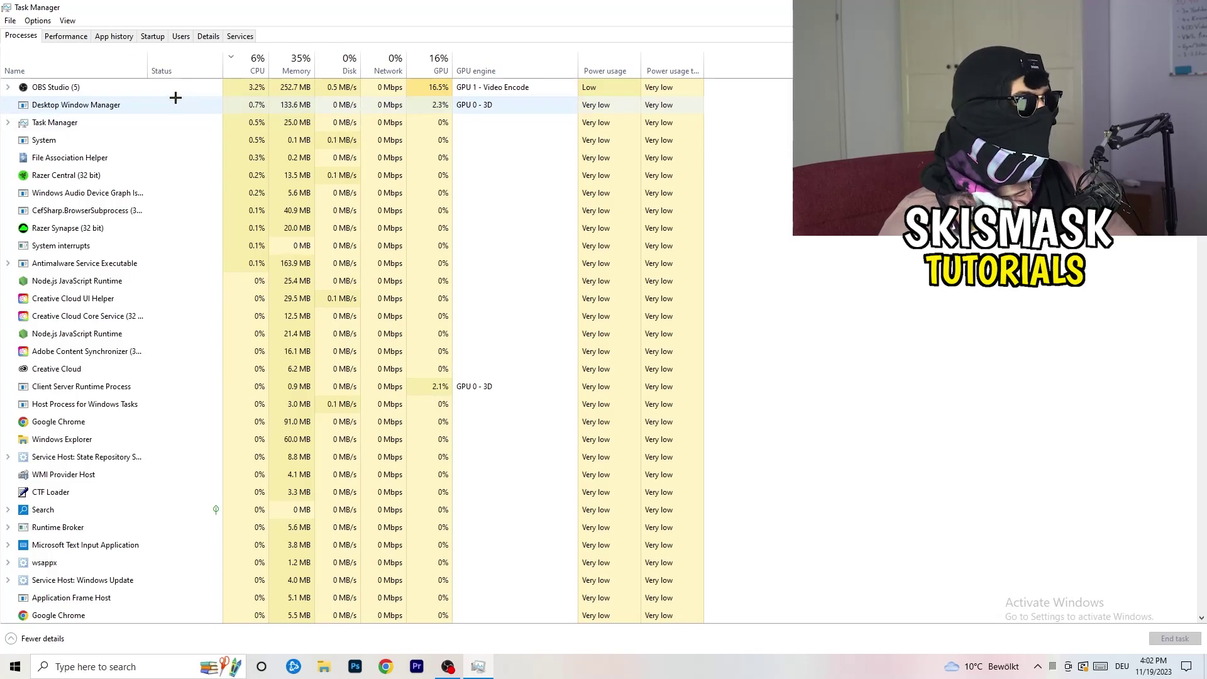
# Sort processes by GPU then CPU usage, leaving OBS Studio running.
pyautogui.click(255, 60)
pyautogui.click(428, 64)
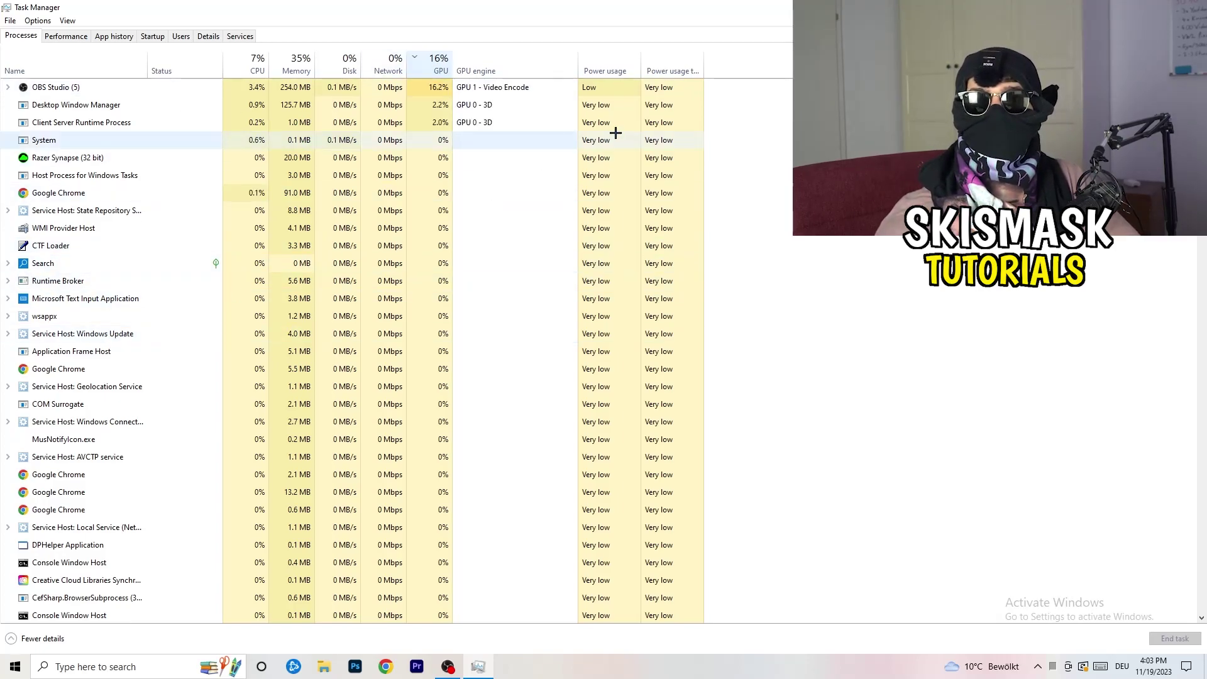
pyautogui.rightClick(436, 88)
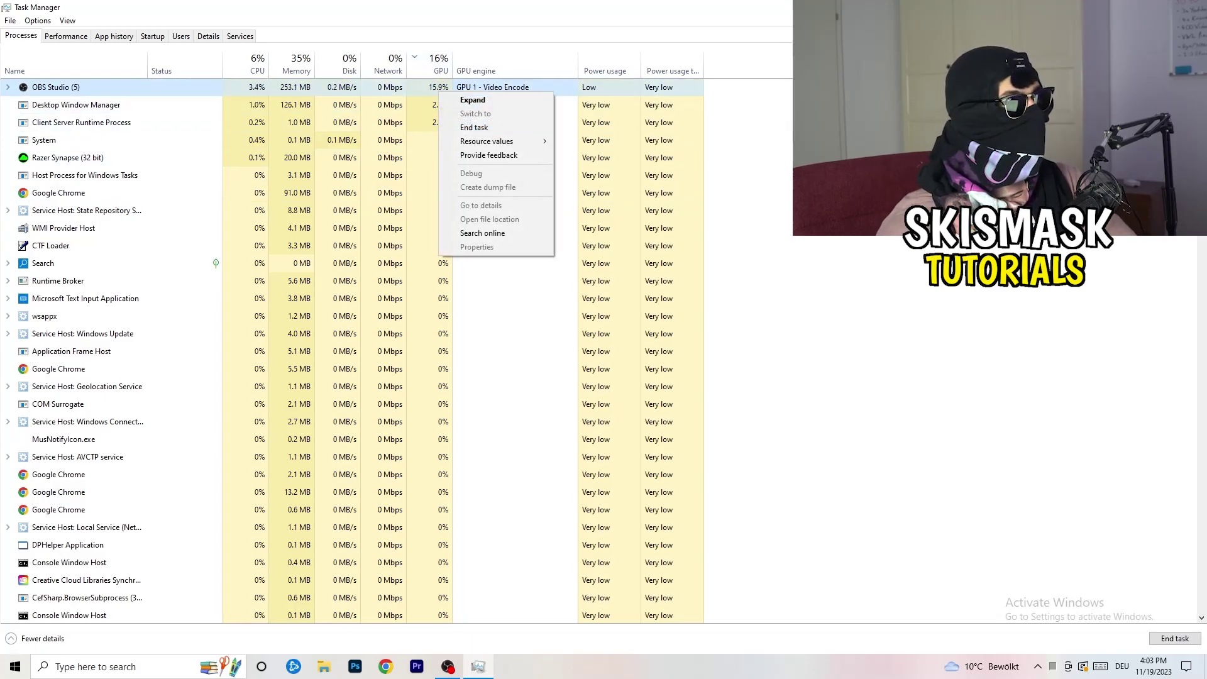
pyautogui.click(766, 151)
pyautogui.click(254, 65)
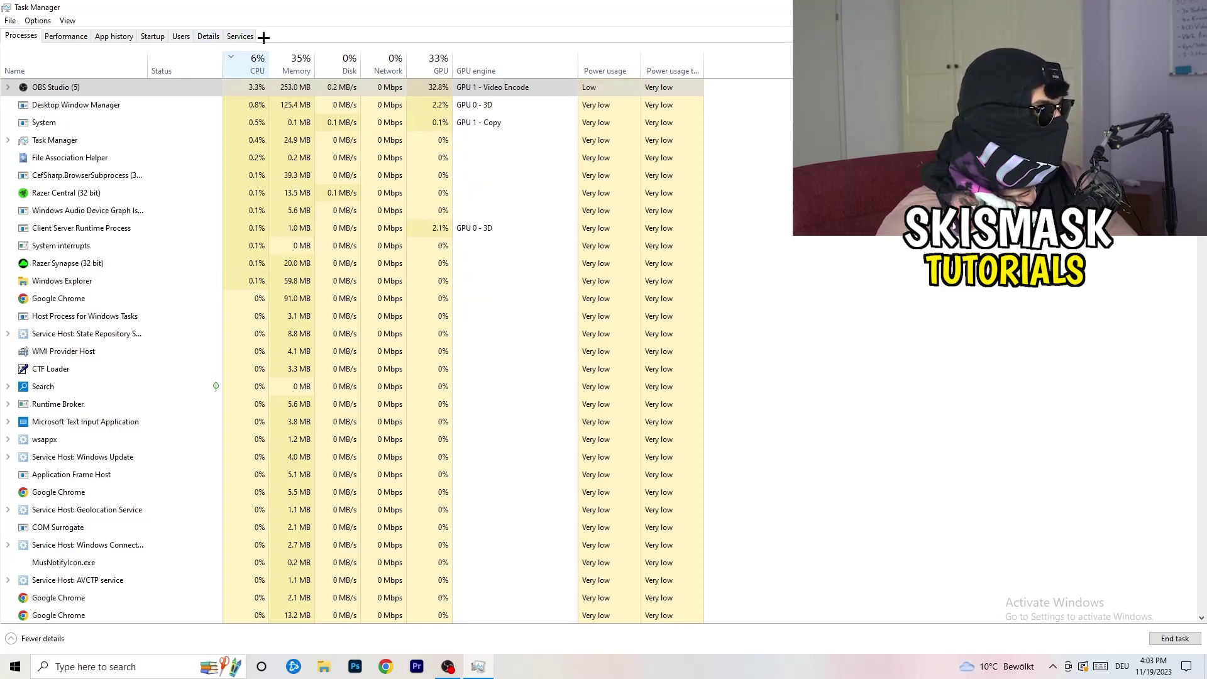
# Review the Details tab, leave Creative Cloud UI Helper's priority unchanged, and show the Startup tab.
pyautogui.click(208, 37)
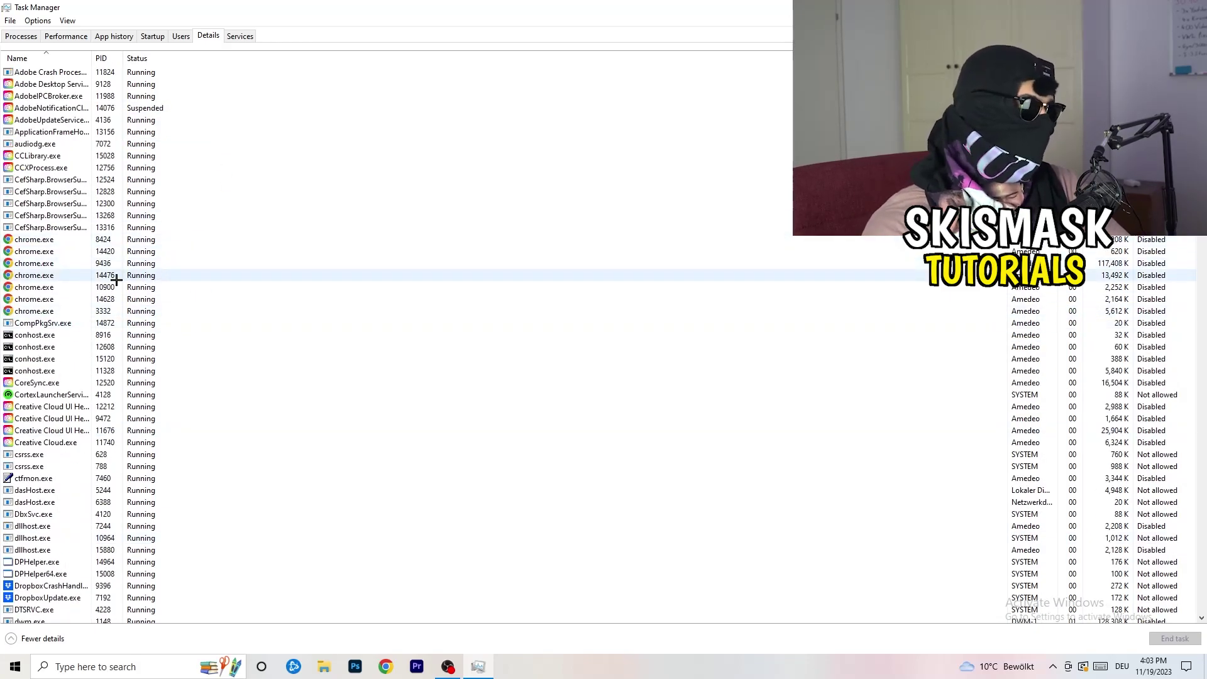
pyautogui.scroll(-3, 51, 321)
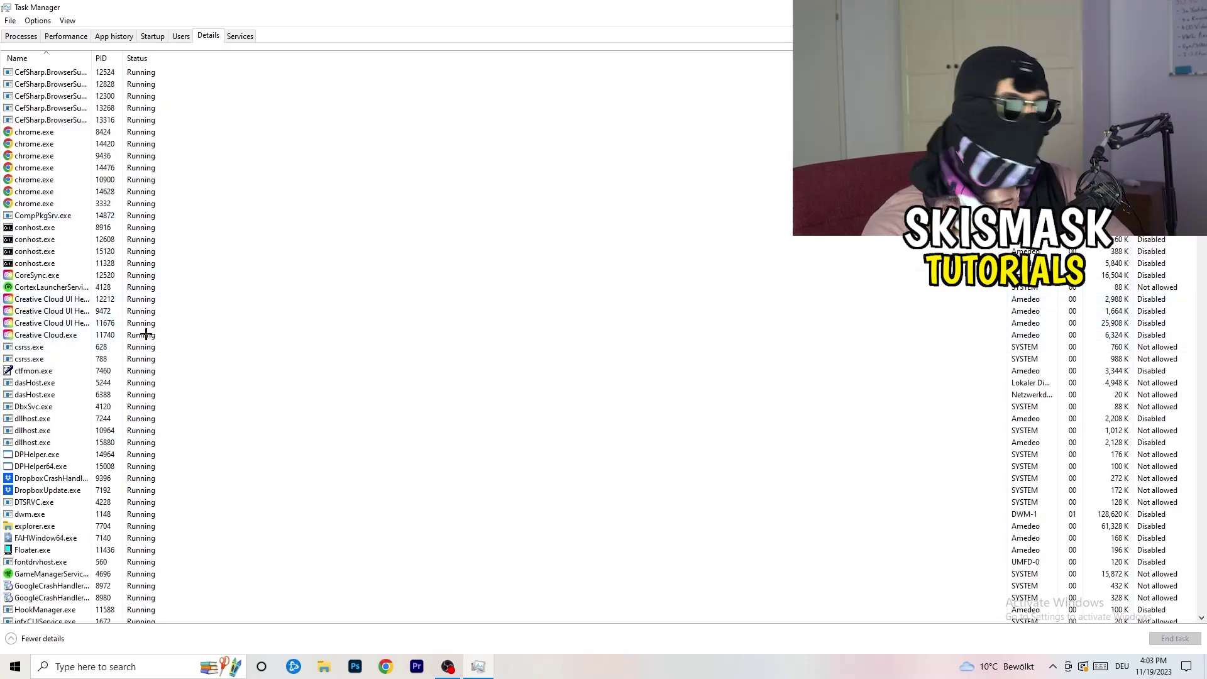
pyautogui.rightClick(51, 323)
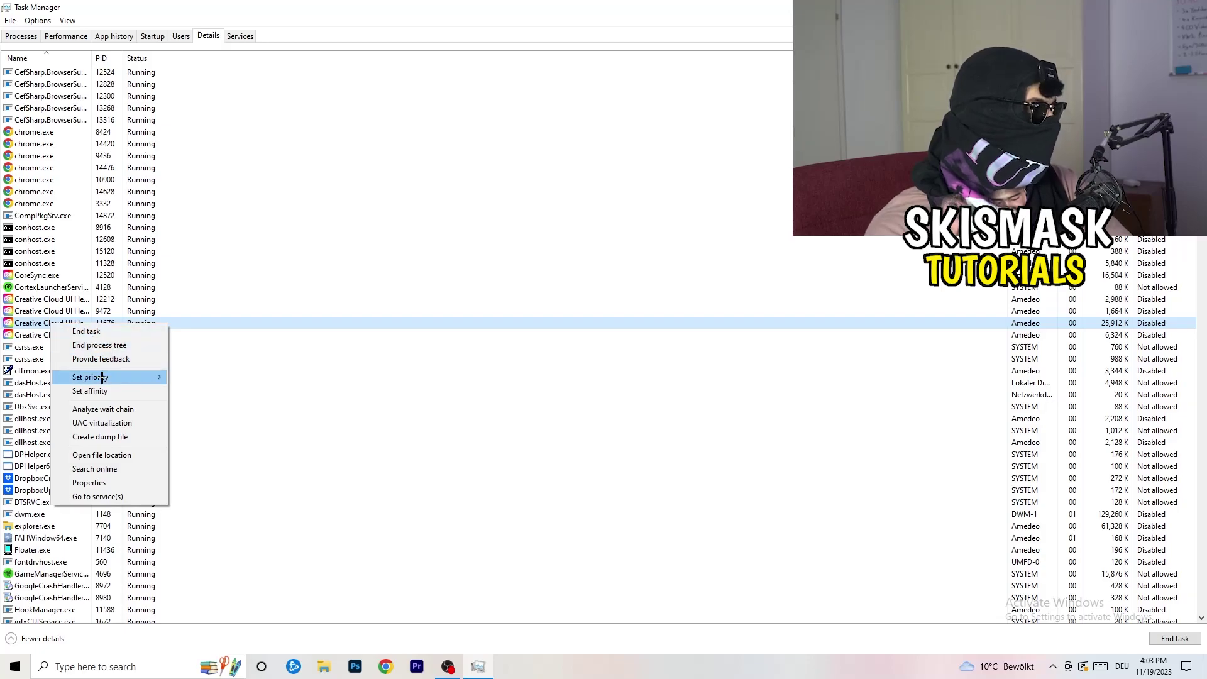
pyautogui.moveTo(103, 376)
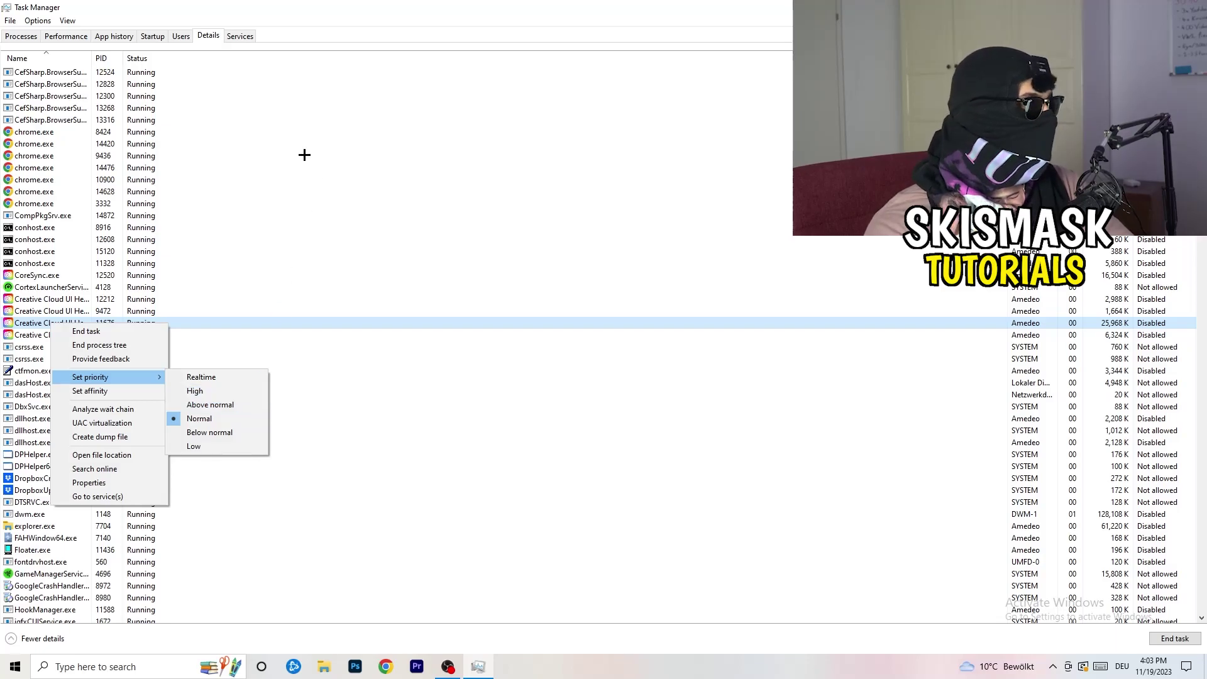
pyautogui.click(154, 37)
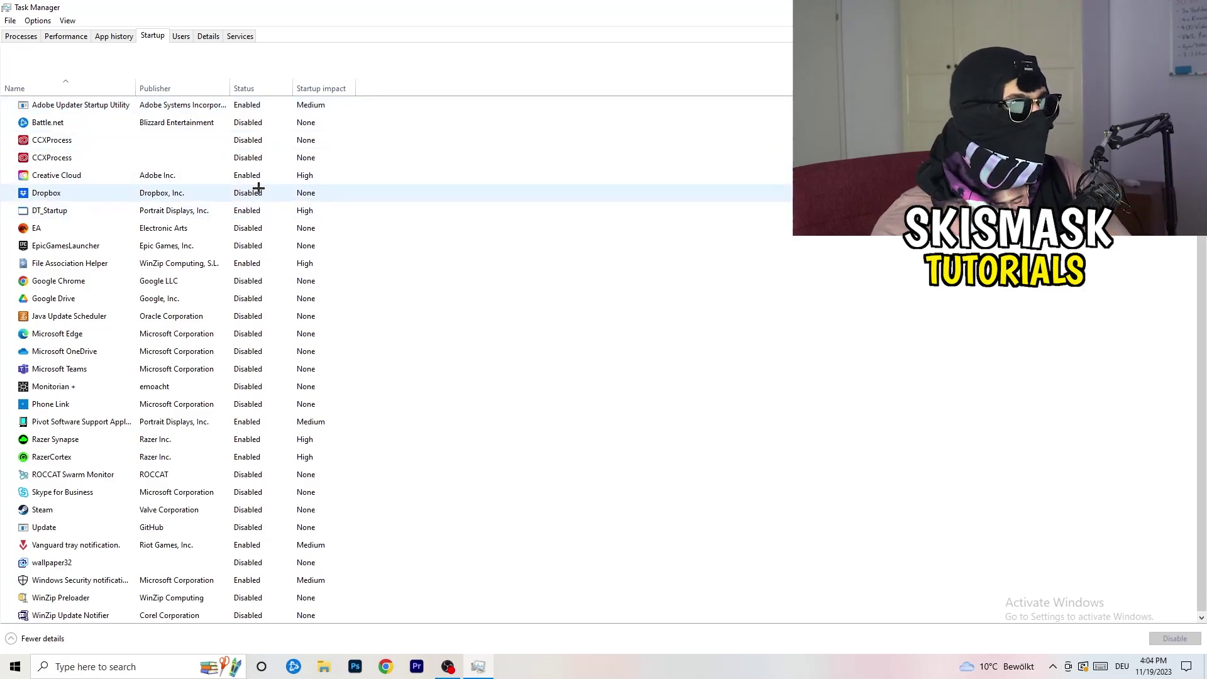
# Leave the DT_Startup entry enabled and close Task Manager.
pyautogui.rightClick(276, 209)
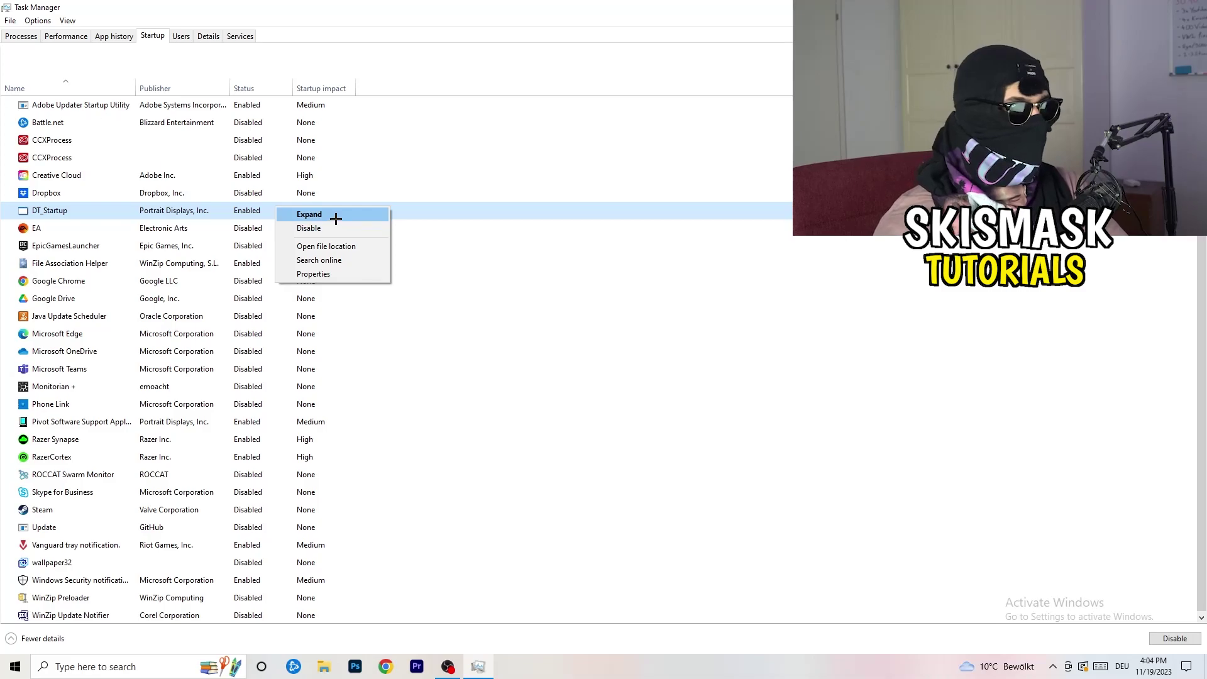
pyautogui.press('Escape')
pyautogui.hotkey('alt', 'F4')
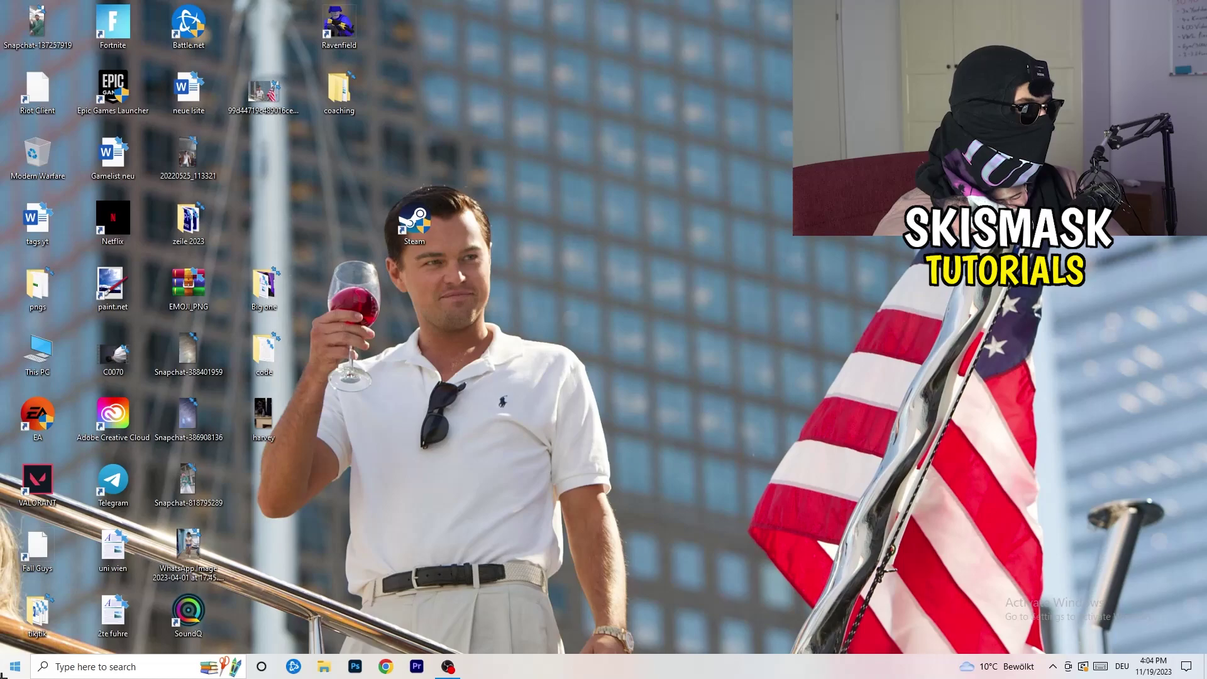
# Open Settings on the System > Display page.
pyautogui.click(8, 671)
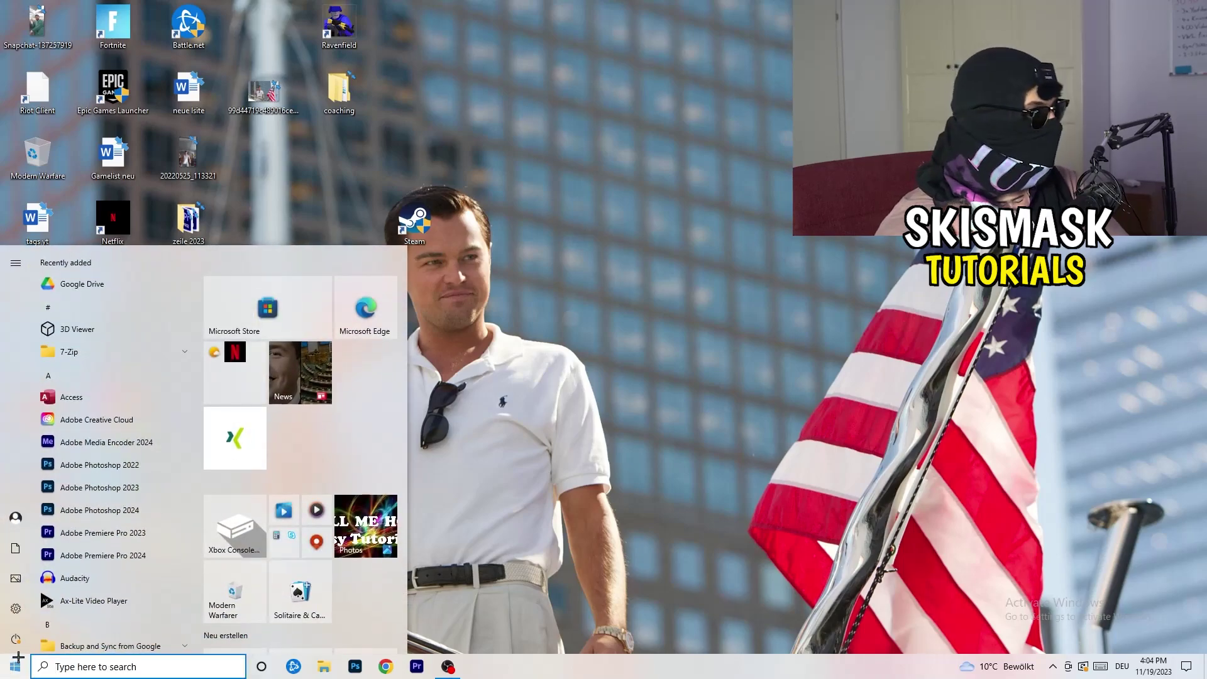
pyautogui.click(12, 608)
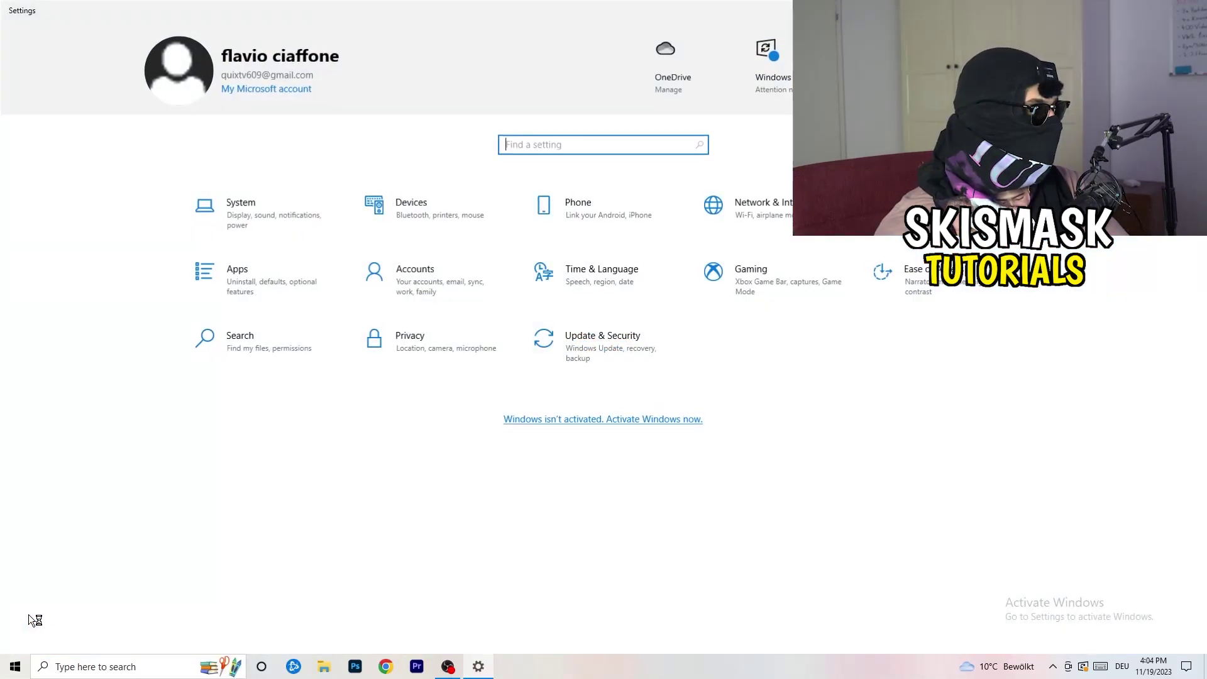
pyautogui.click(282, 203)
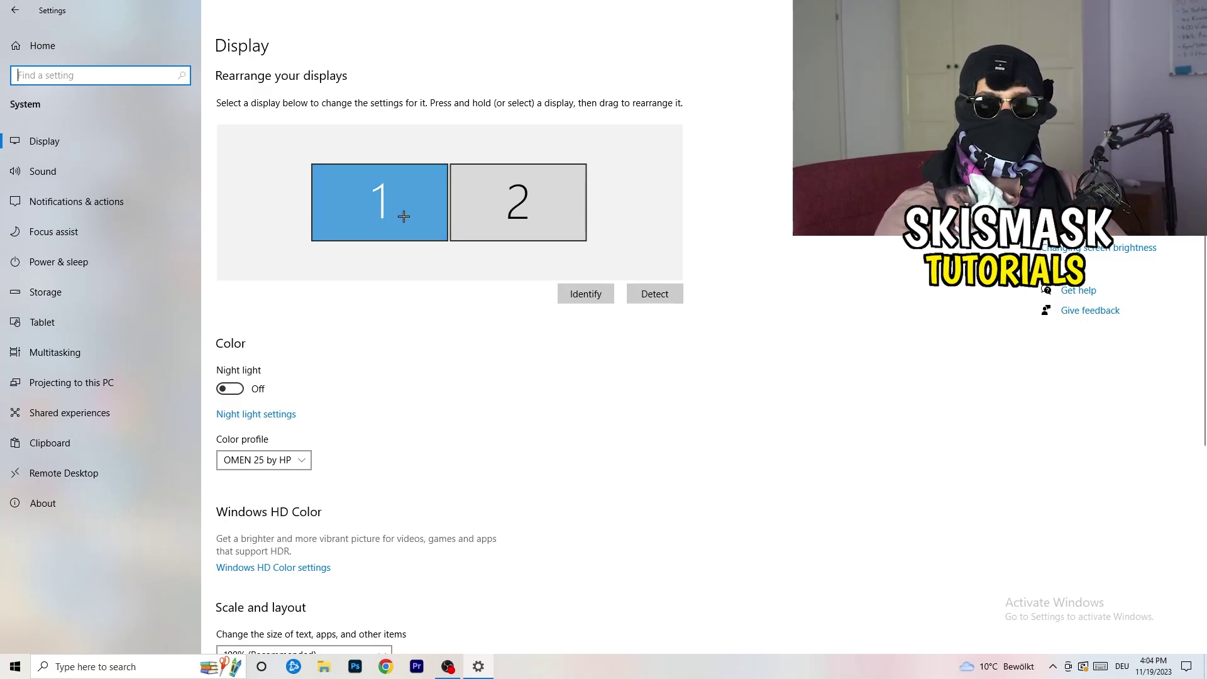
# Check the scale options and keep 100% (Recommended) at 1920 × 1080.
pyautogui.scroll(-3, 439, 230)
pyautogui.scroll(-2, 439, 230)
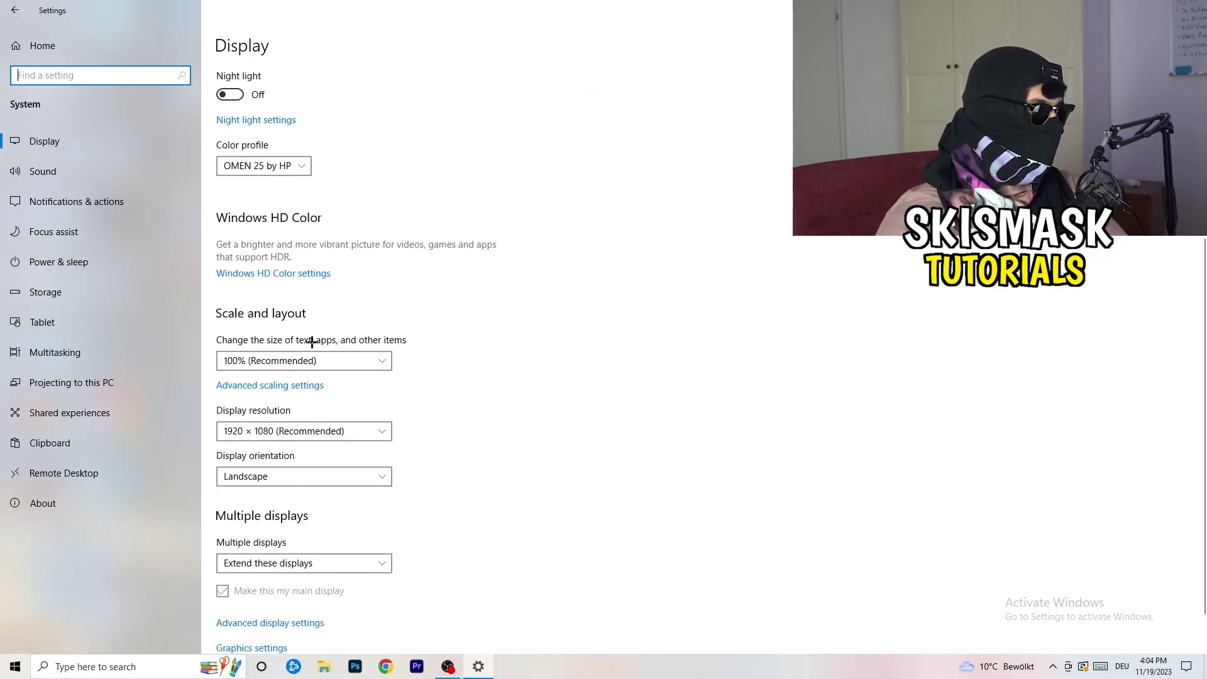
pyautogui.click(343, 364)
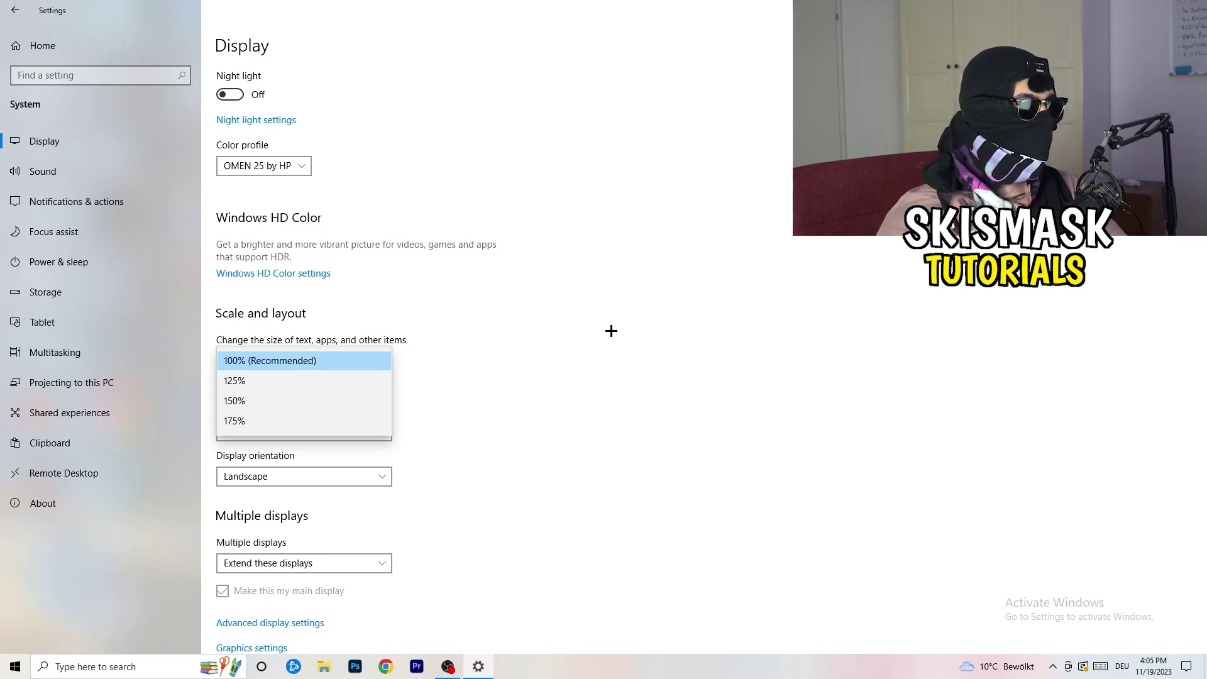
pyautogui.scroll(-1, 512, 346)
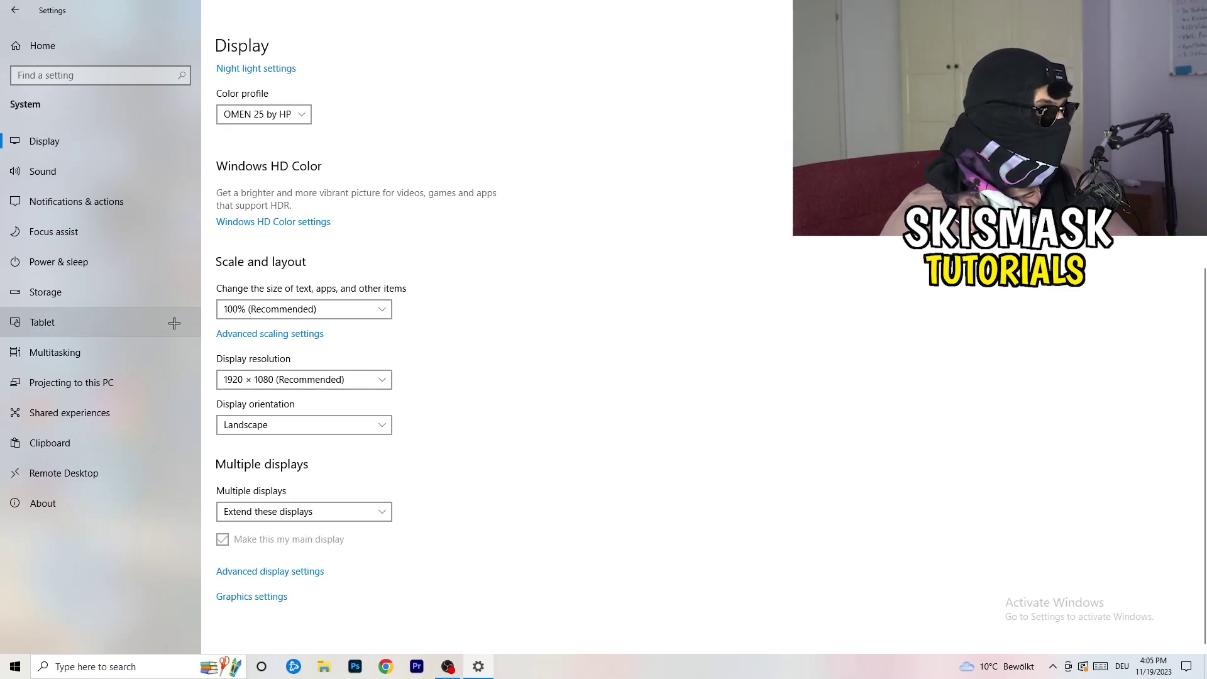
# Review the additional power plans from Power & sleep, keeping Balanced, and close Power Options.
pyautogui.click(94, 266)
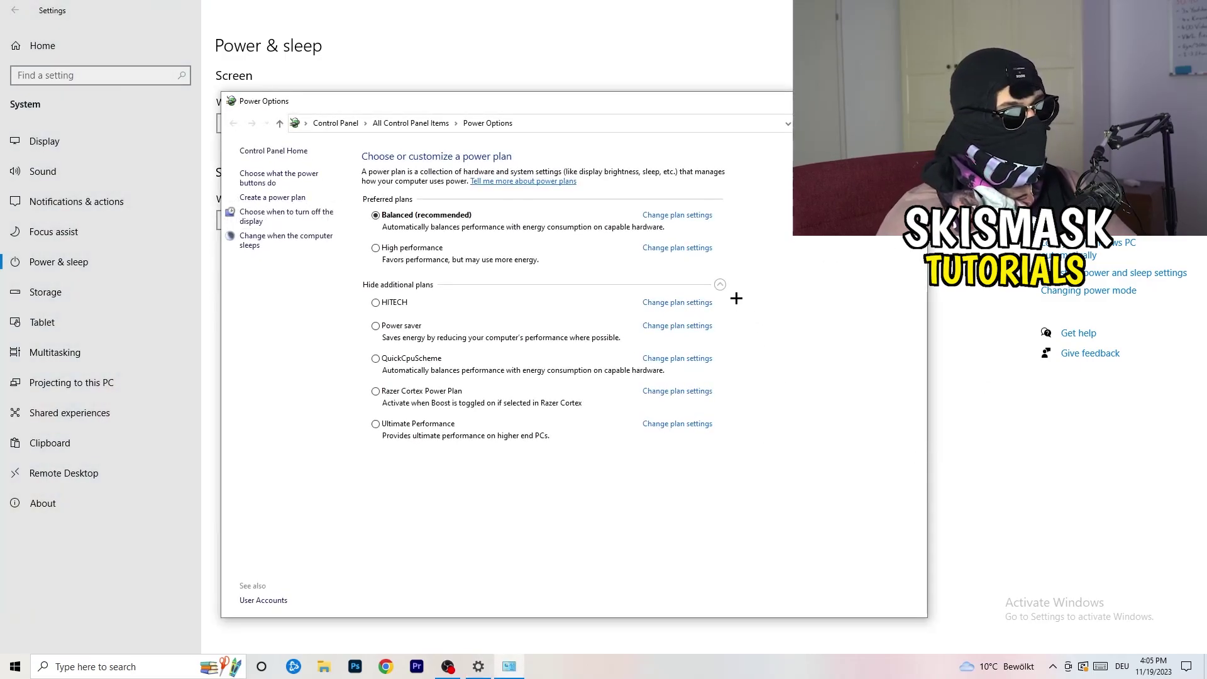
pyautogui.click(720, 284)
pyautogui.click(720, 284)
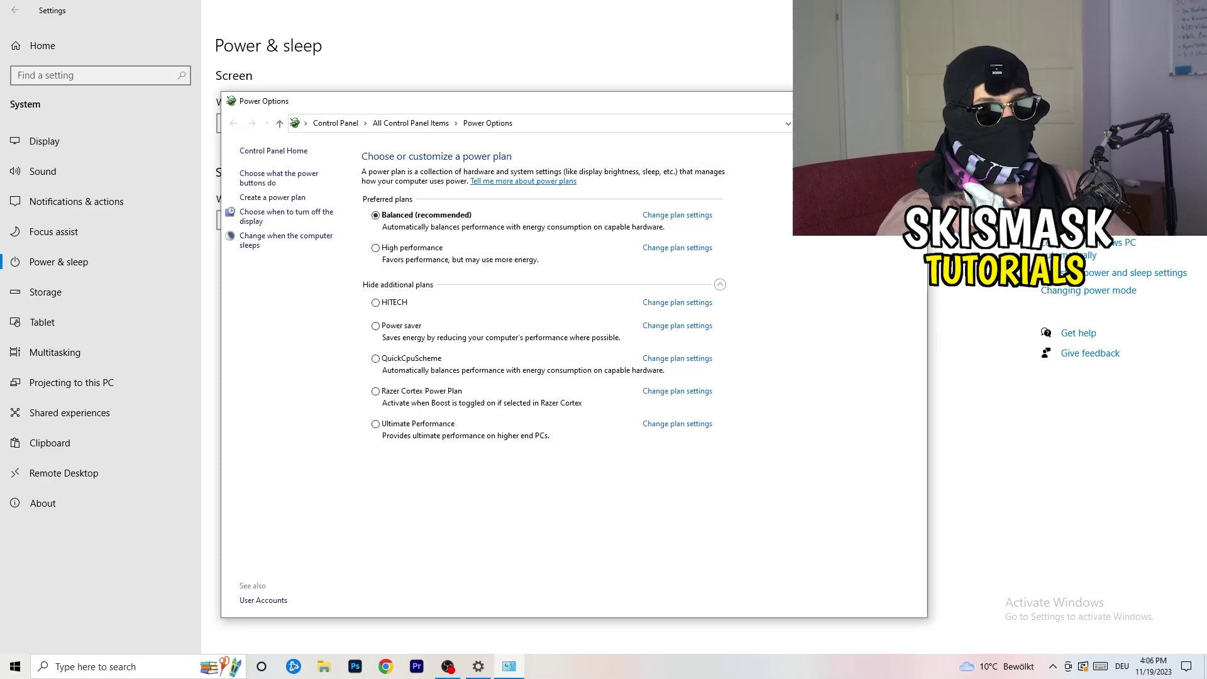
pyautogui.click(916, 100)
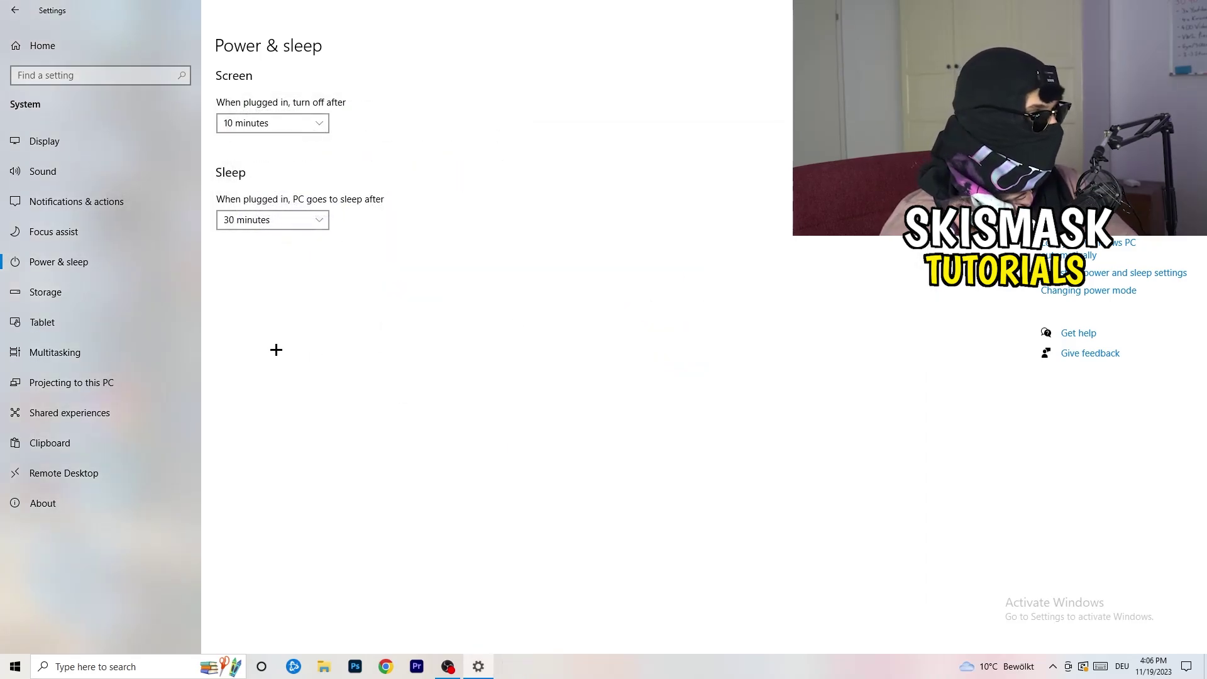
# Keep Storage Sense running weekly and enable deleting temporary files apps aren't using.
pyautogui.click(83, 301)
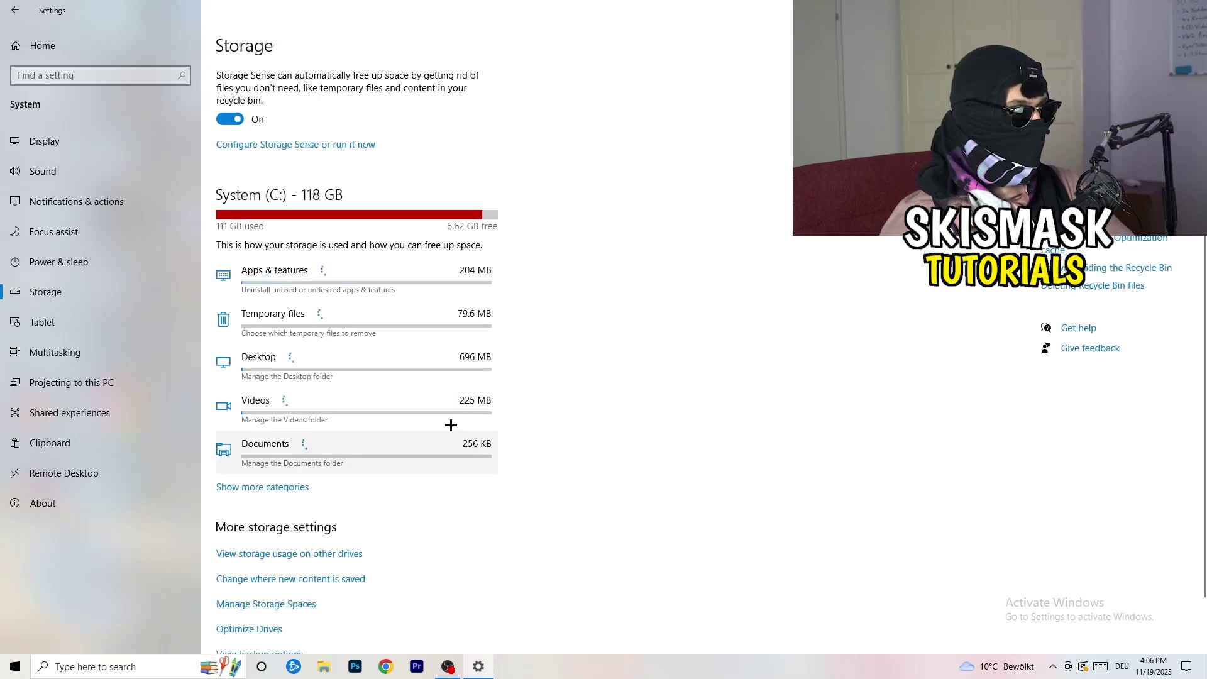
pyautogui.click(303, 145)
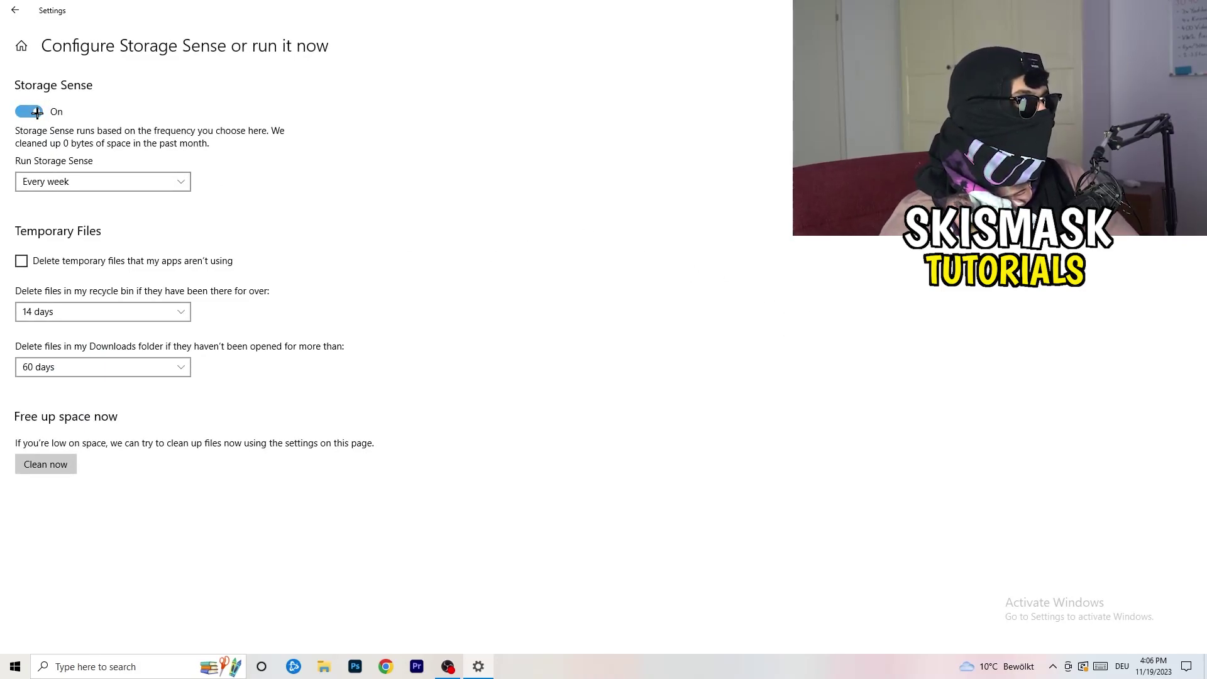
pyautogui.click(88, 182)
pyautogui.click(352, 202)
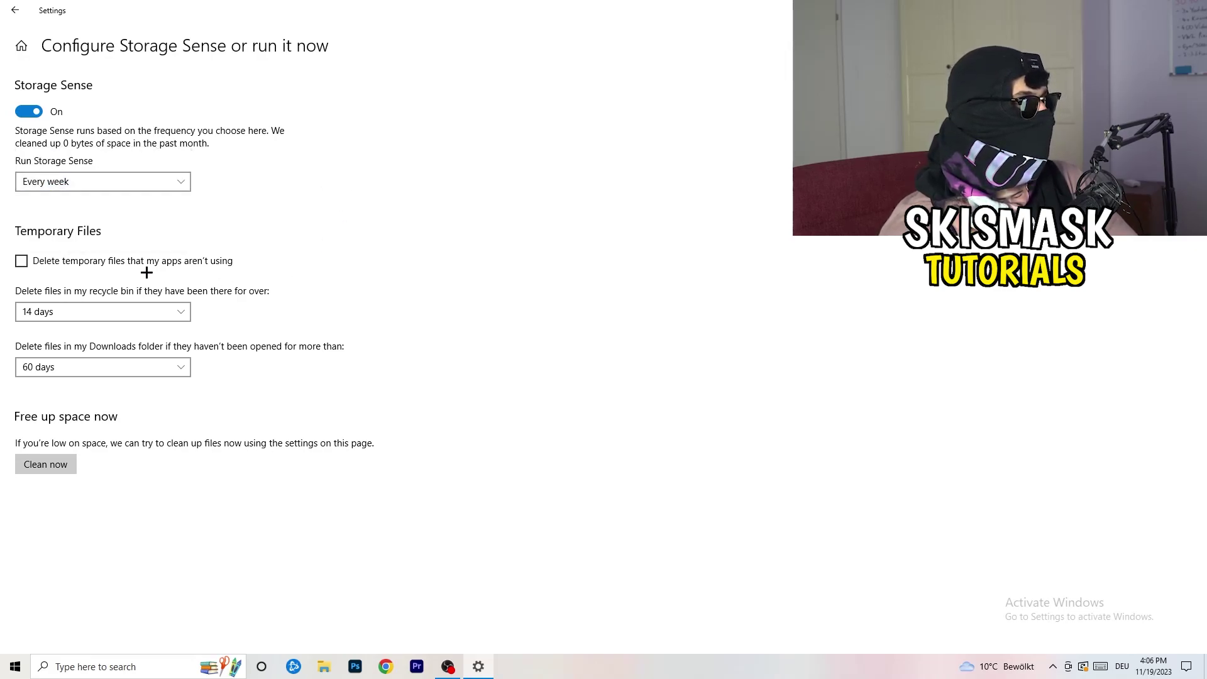
pyautogui.click(73, 263)
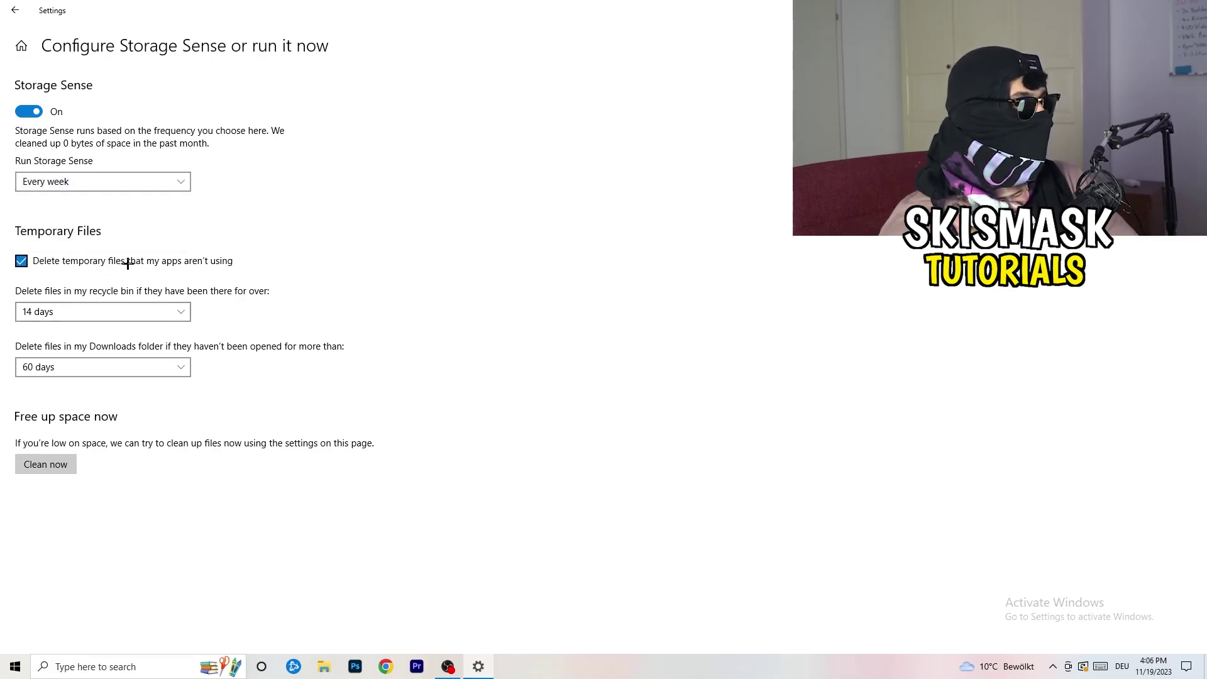
# Keep recycle bin cleanup at 14 days and Downloads at 60 days, then return to Settings home.
pyautogui.click(92, 313)
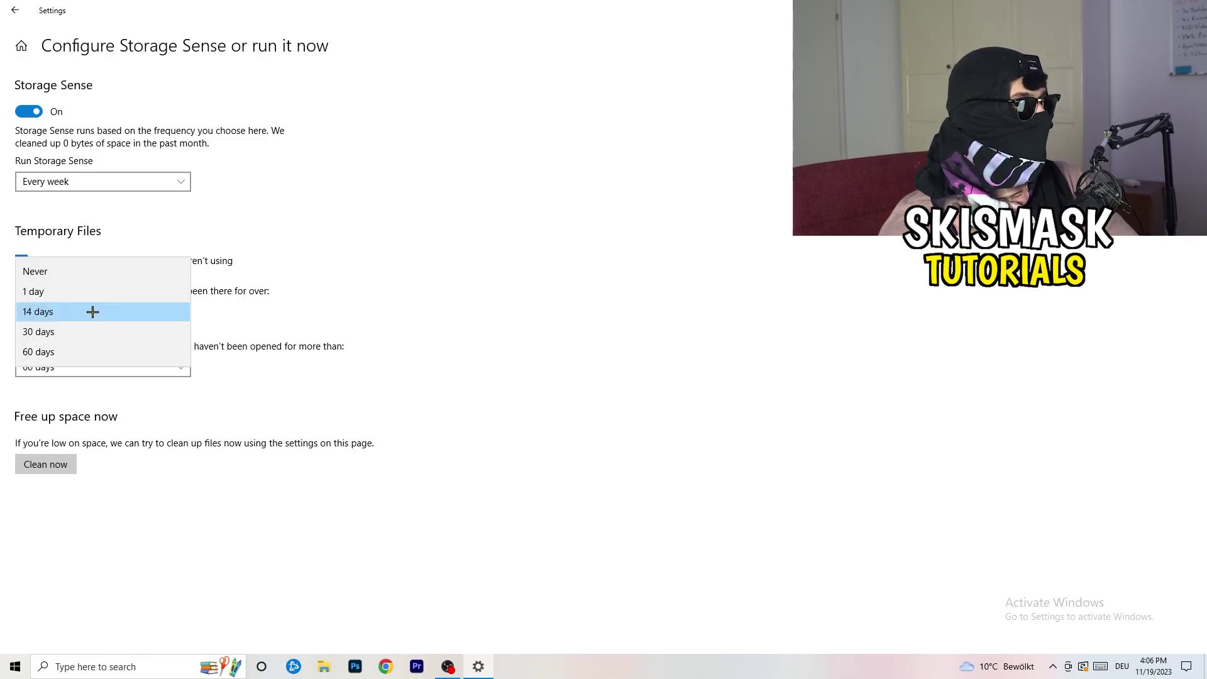
pyautogui.click(402, 258)
pyautogui.click(183, 311)
pyautogui.click(532, 226)
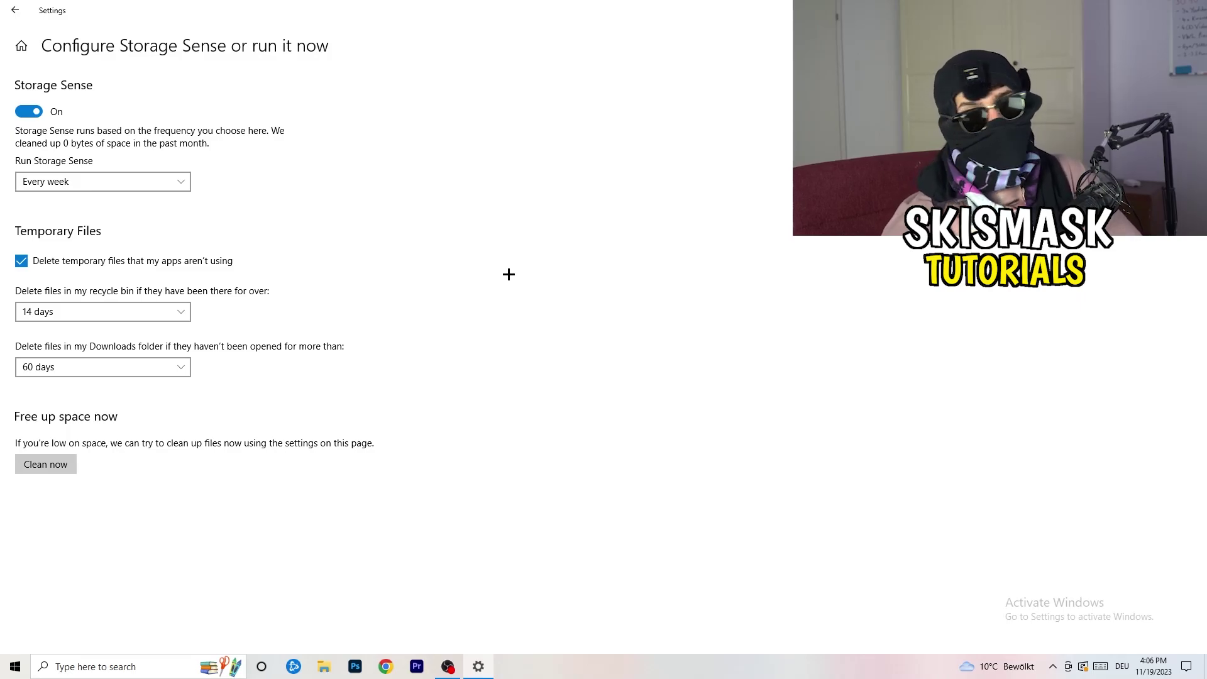
pyautogui.click(110, 369)
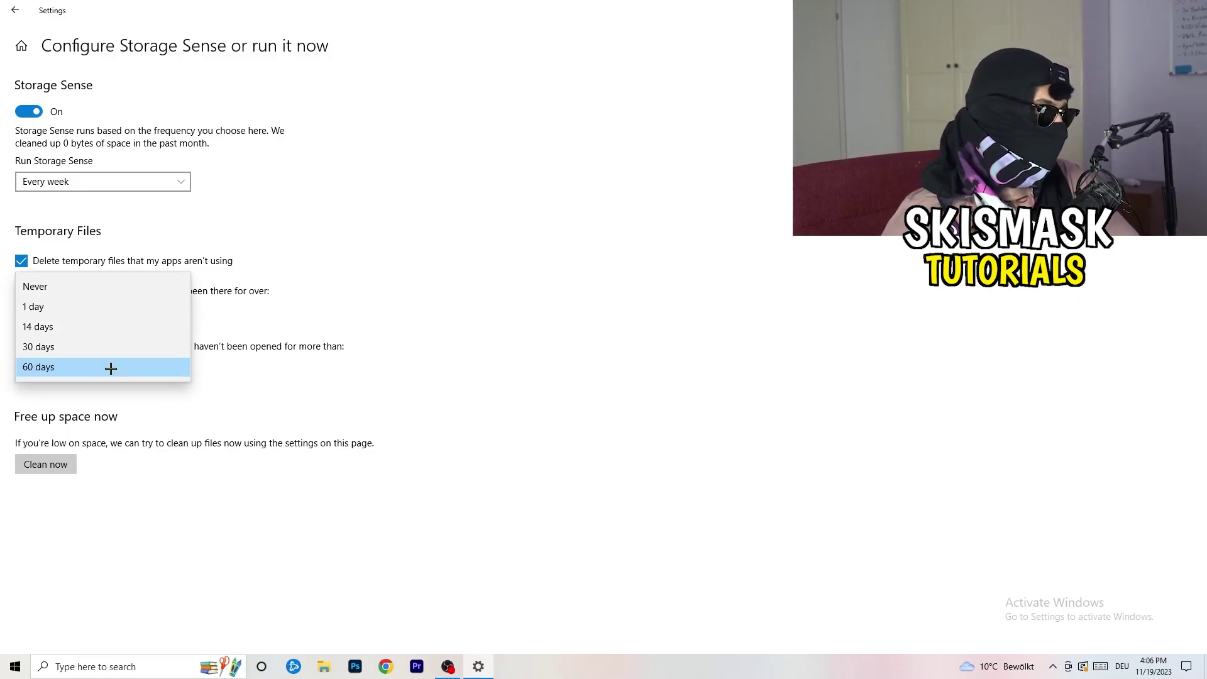
pyautogui.click(444, 370)
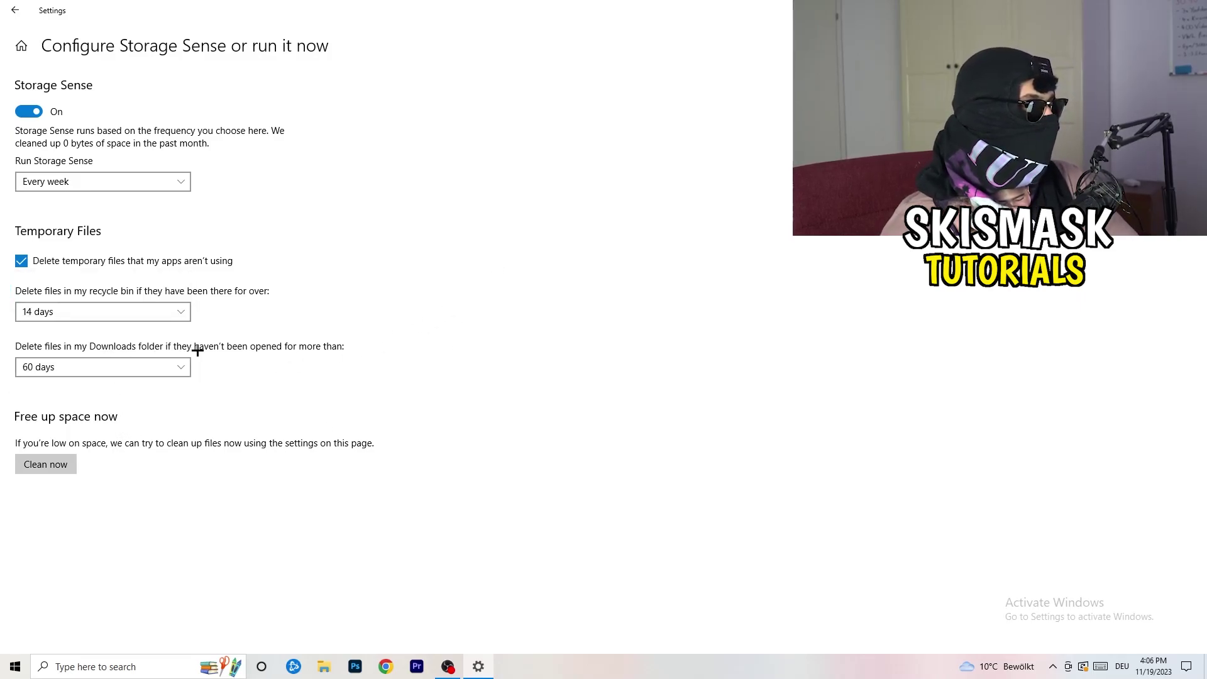
pyautogui.click(140, 368)
pyautogui.click(592, 306)
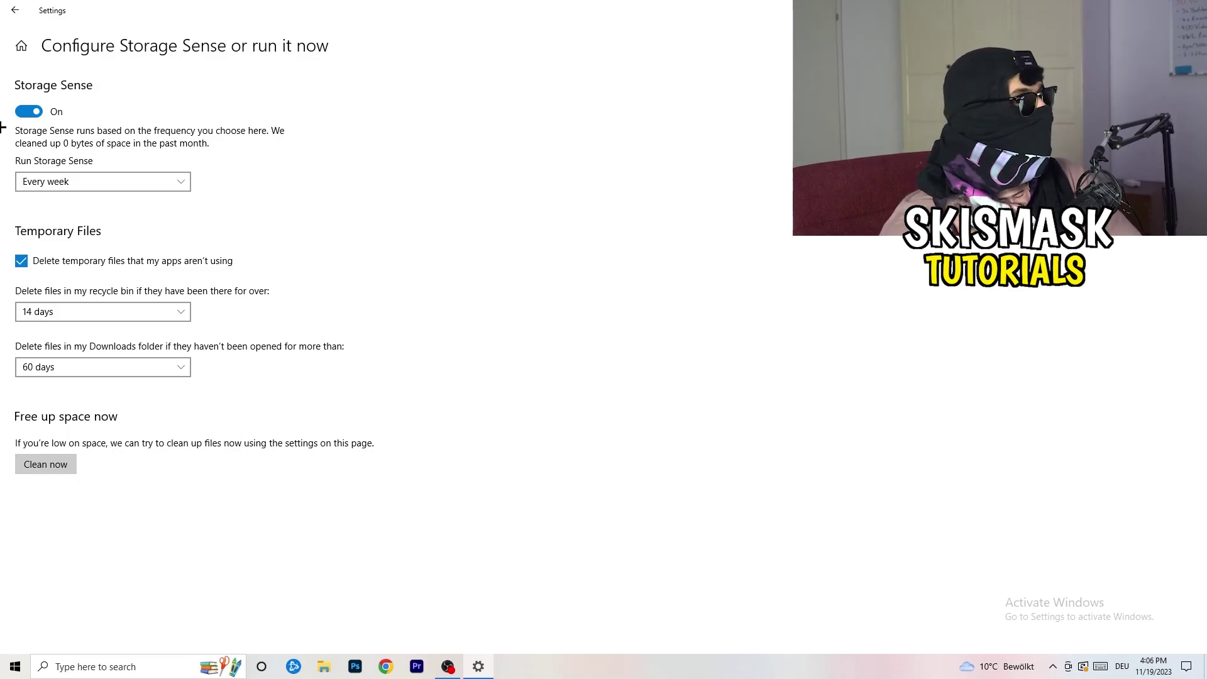
pyautogui.click(14, 11)
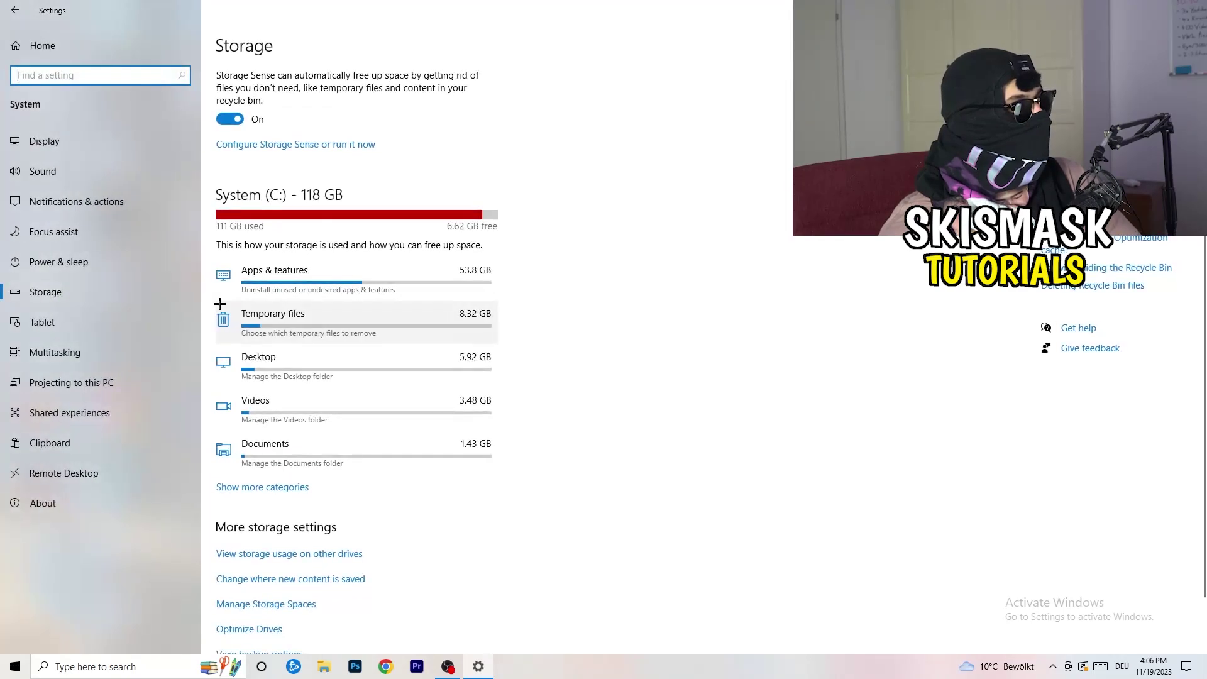
pyautogui.click(14, 10)
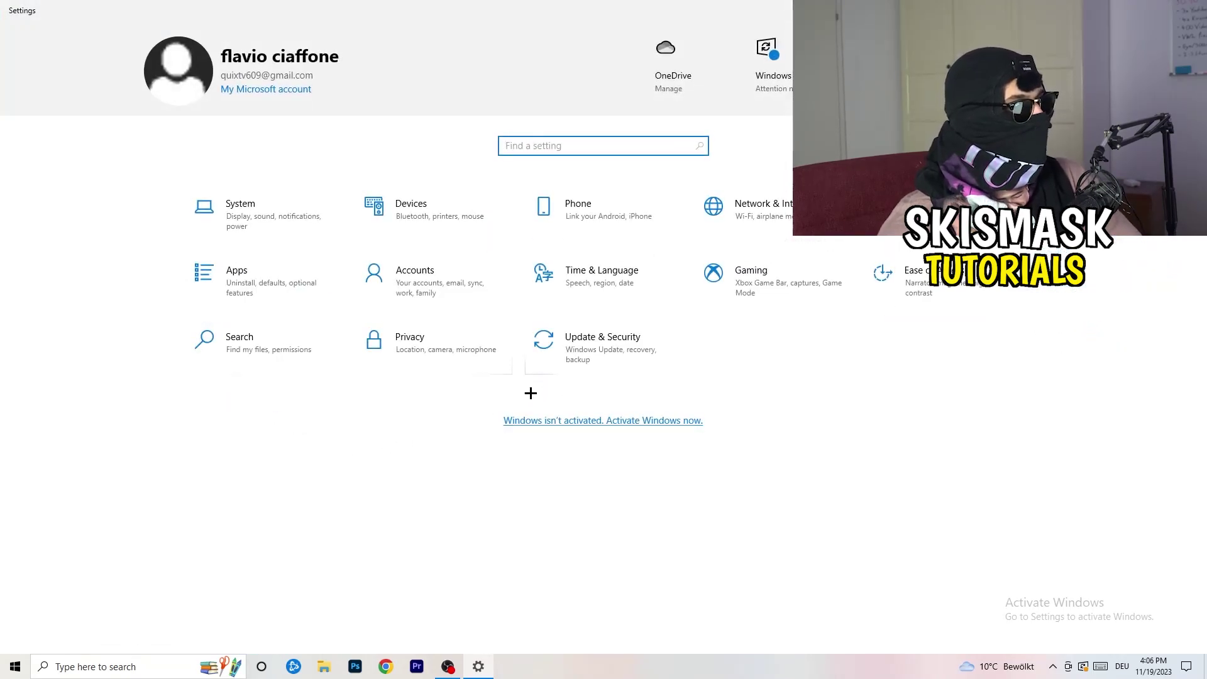
# Review pending updates under Update & Security, then close Settings.
pyautogui.click(594, 354)
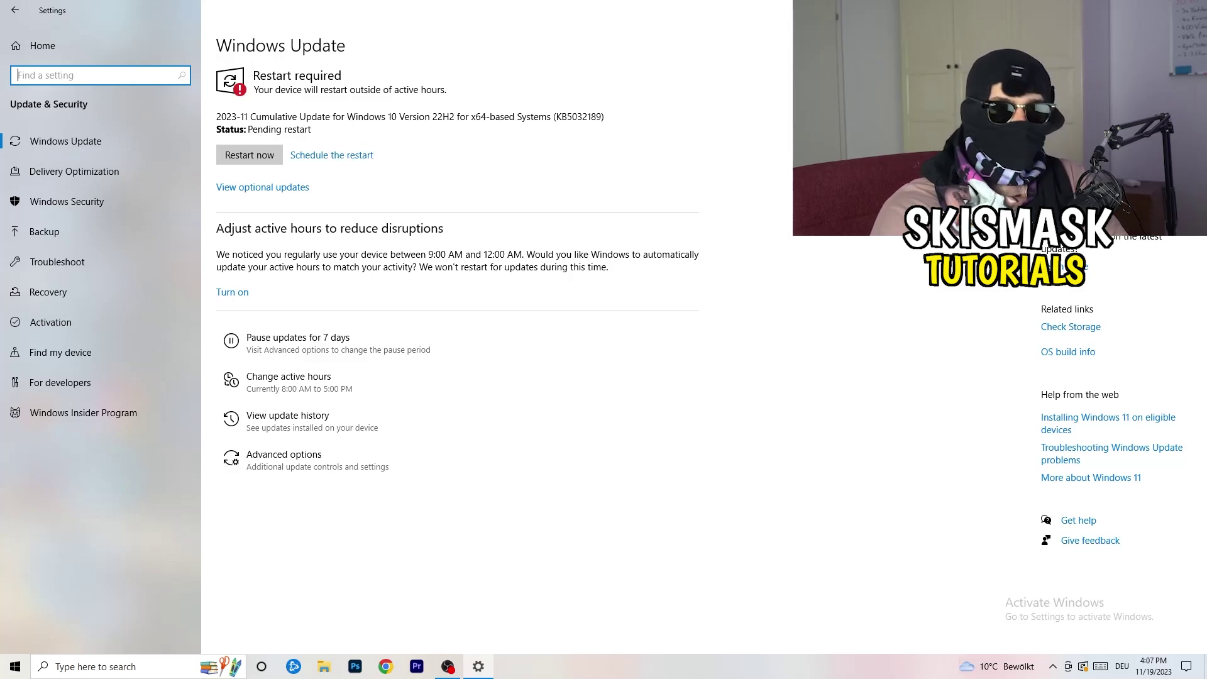
pyautogui.click(1193, 10)
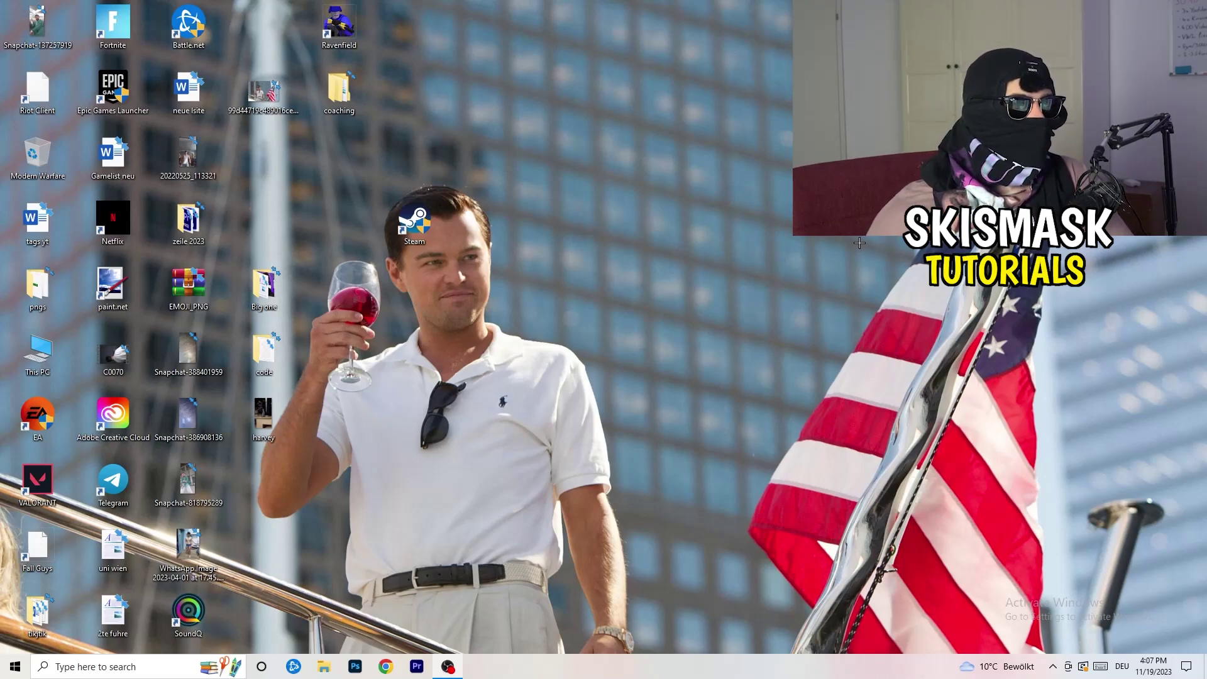
pyautogui.rightClick(731, 264)
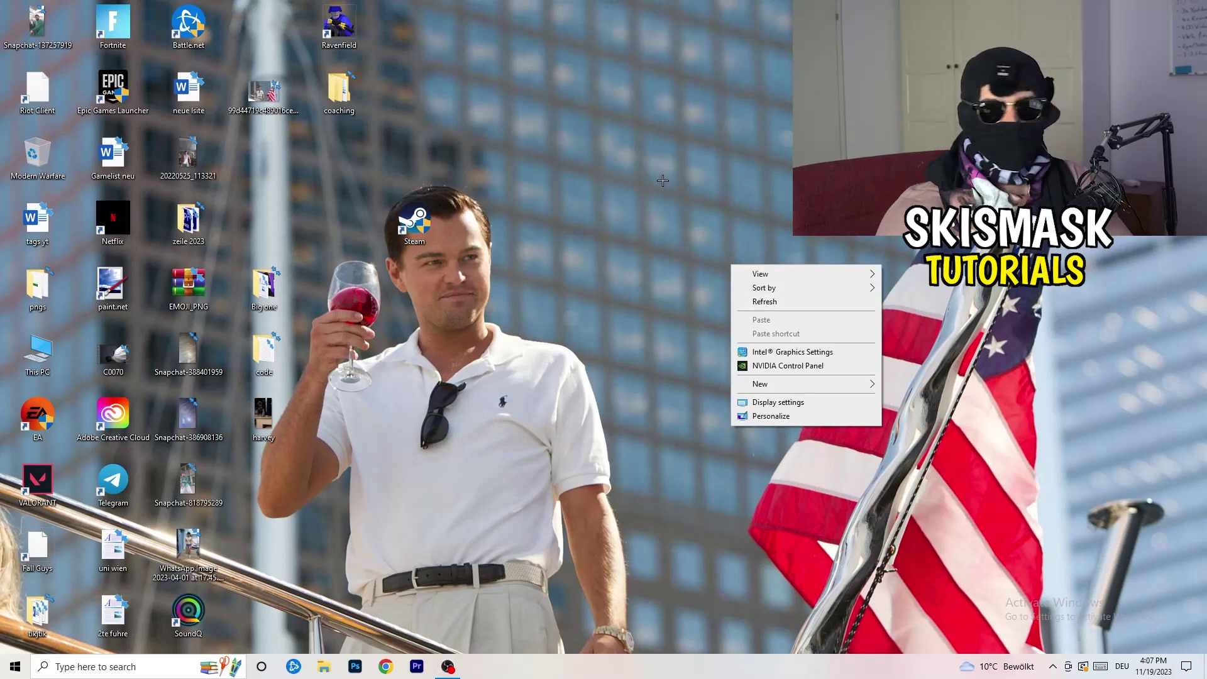
pyautogui.click(805, 366)
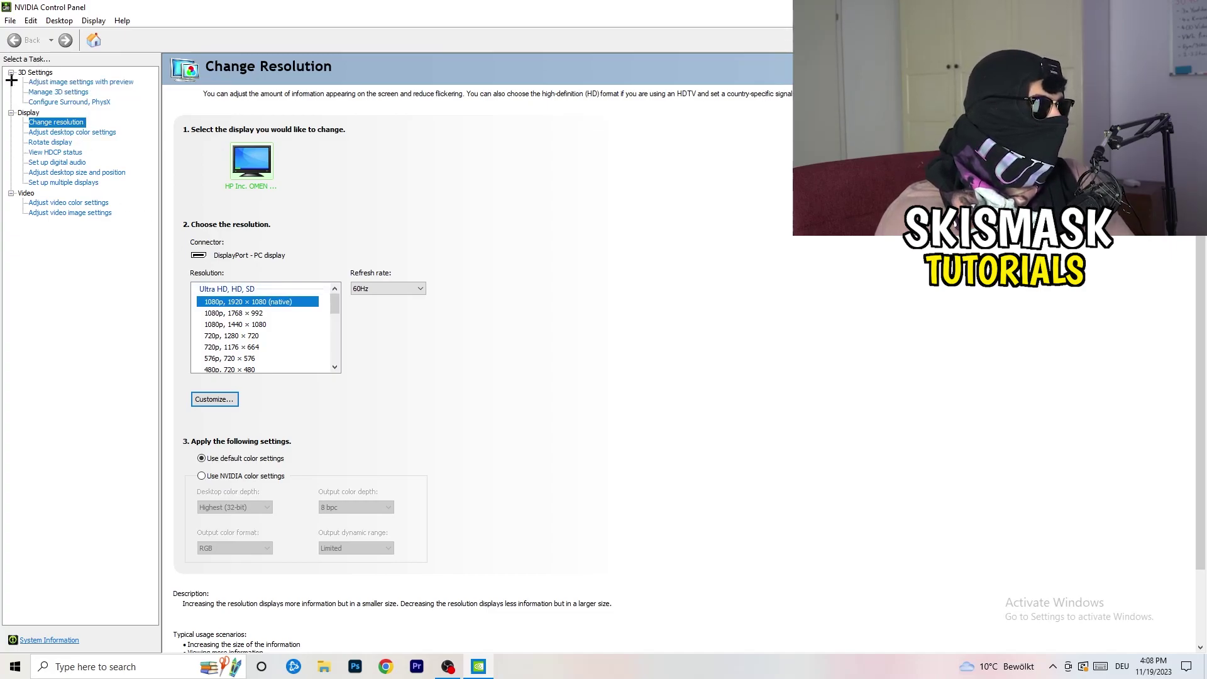
pyautogui.click(66, 82)
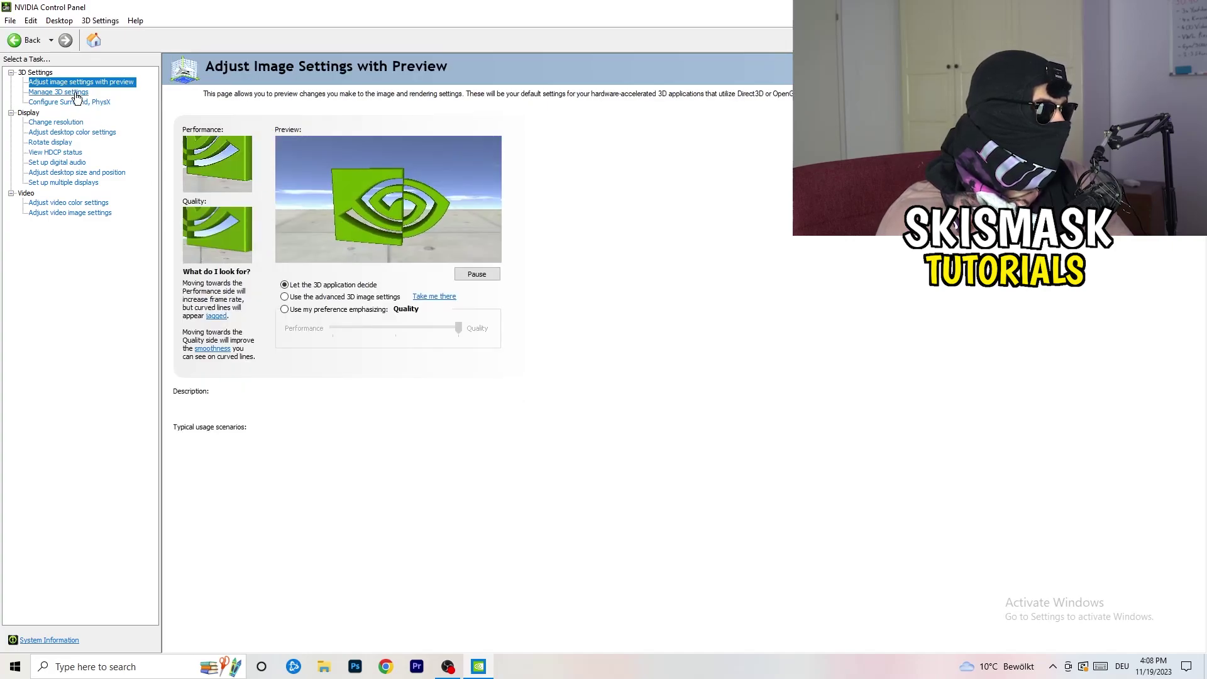
pyautogui.moveTo(377, 304)
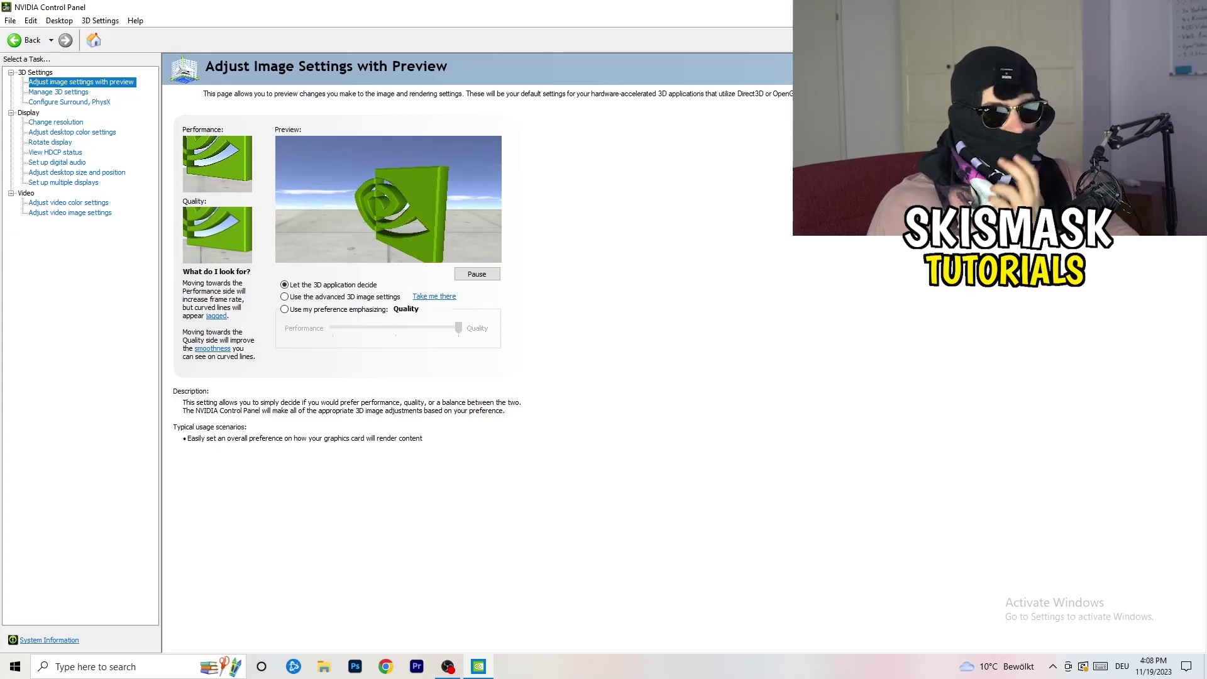
pyautogui.hotkey('alt', 'F4')
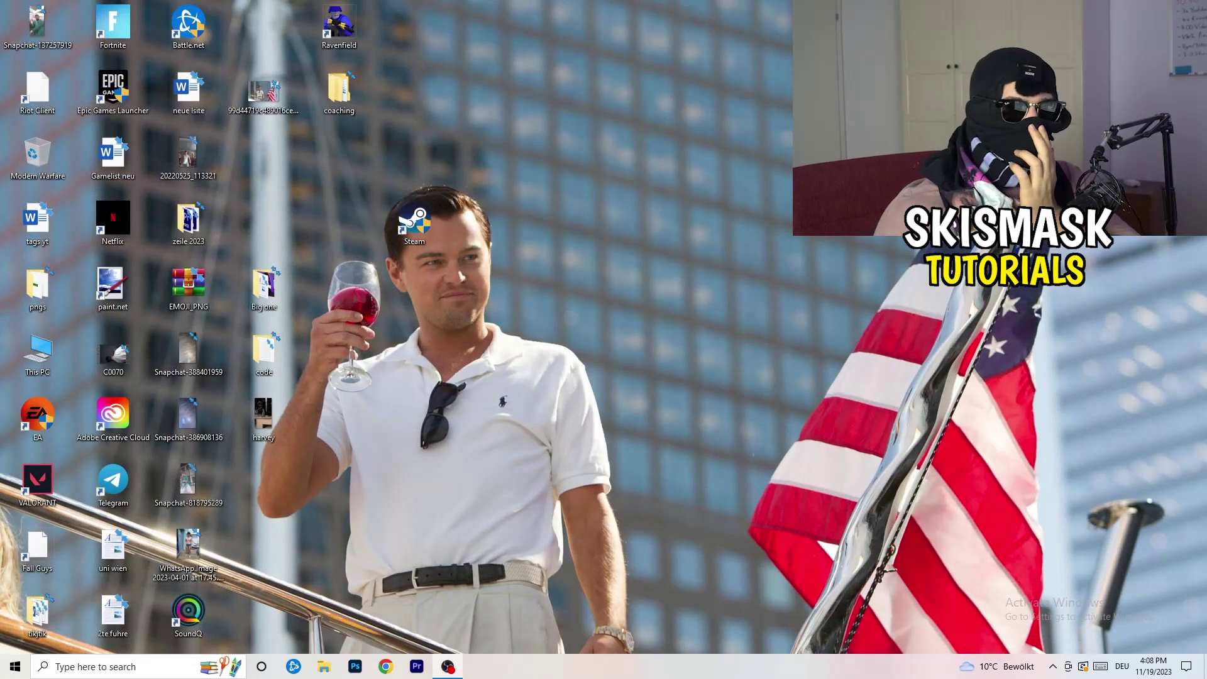